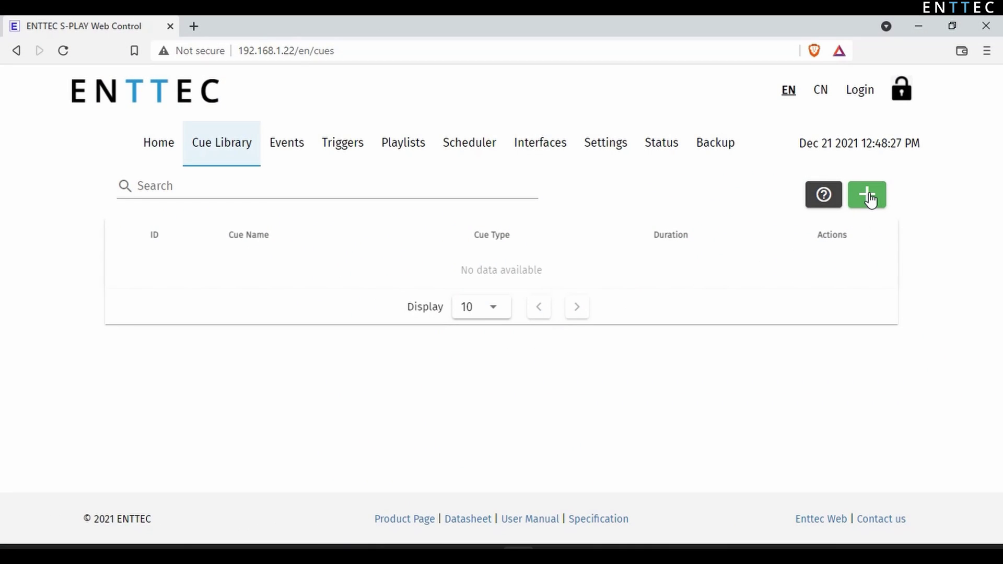
In Settings, set the Outputs default configuration to DMX and apply the update.
click(614, 151)
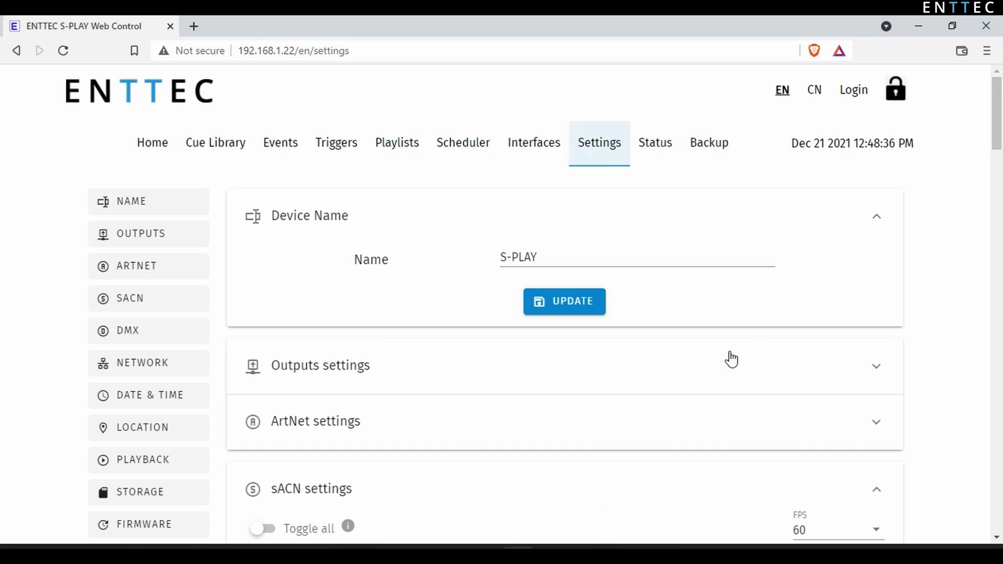
click(771, 376)
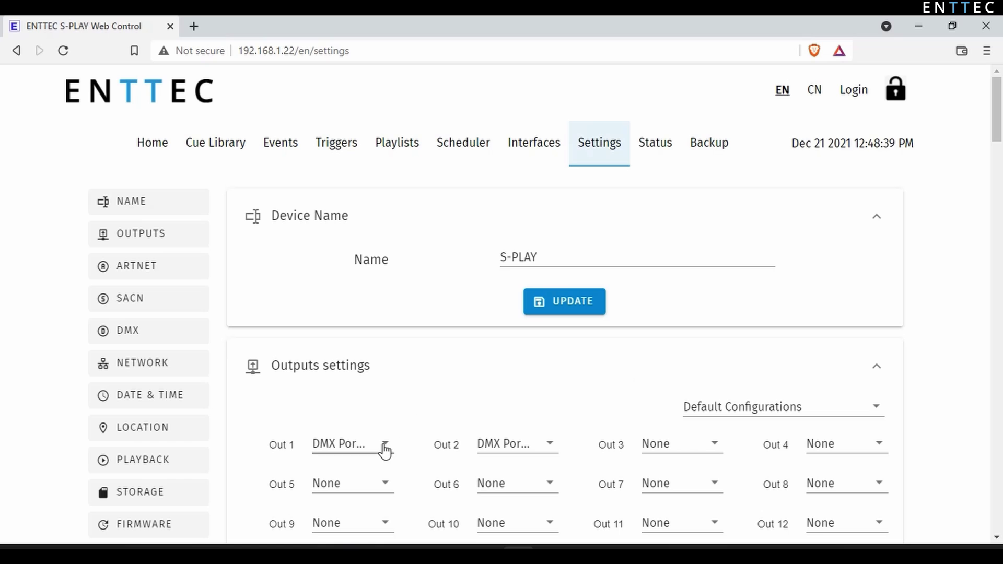
click(733, 417)
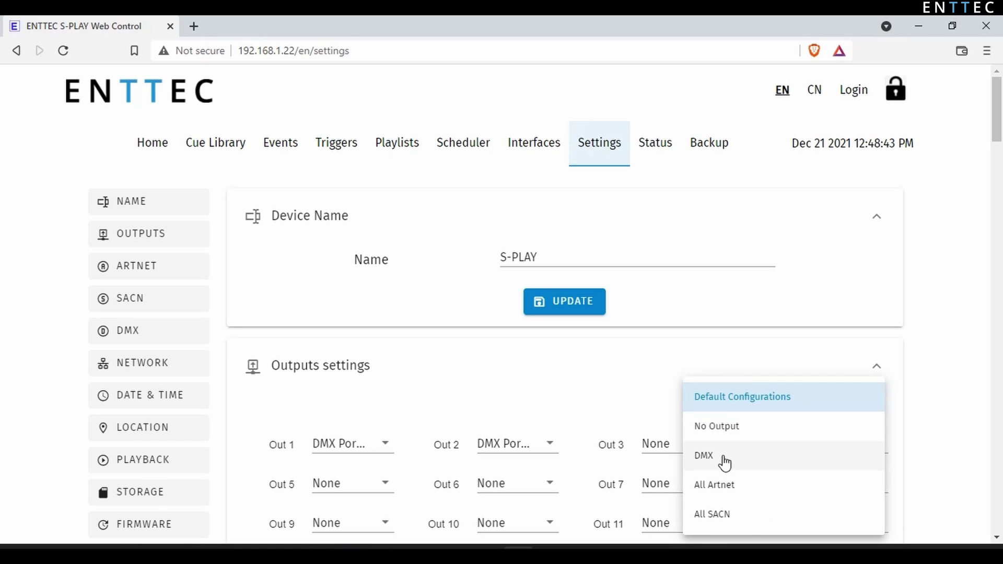
click(724, 457)
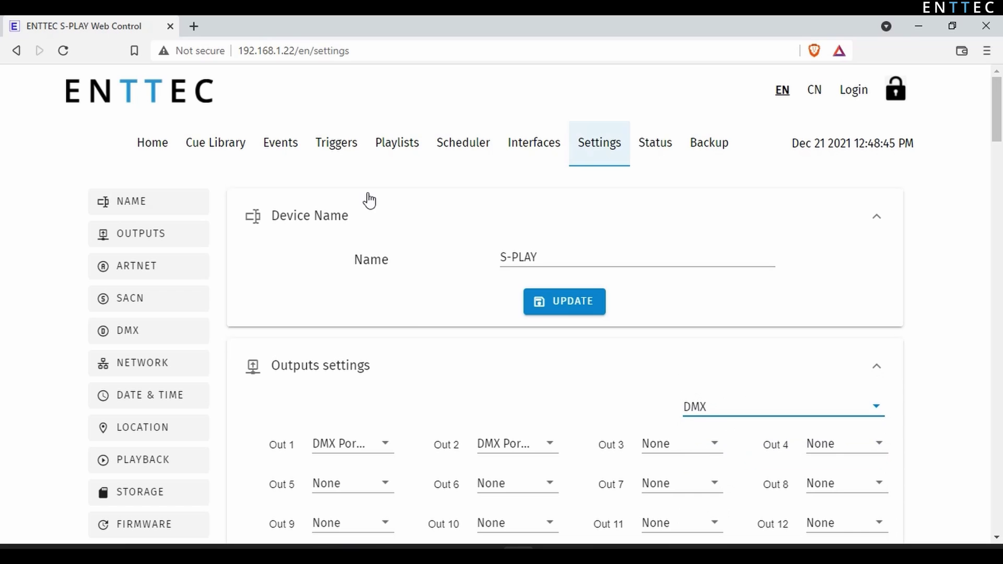
scroll(408, 334, down, 5)
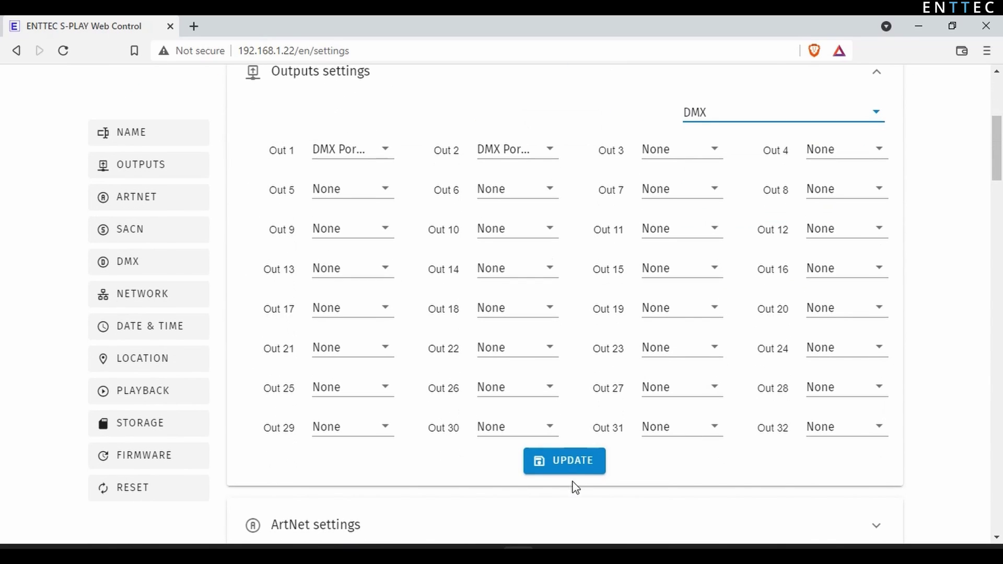
click(585, 463)
scroll(585, 464, up, 2)
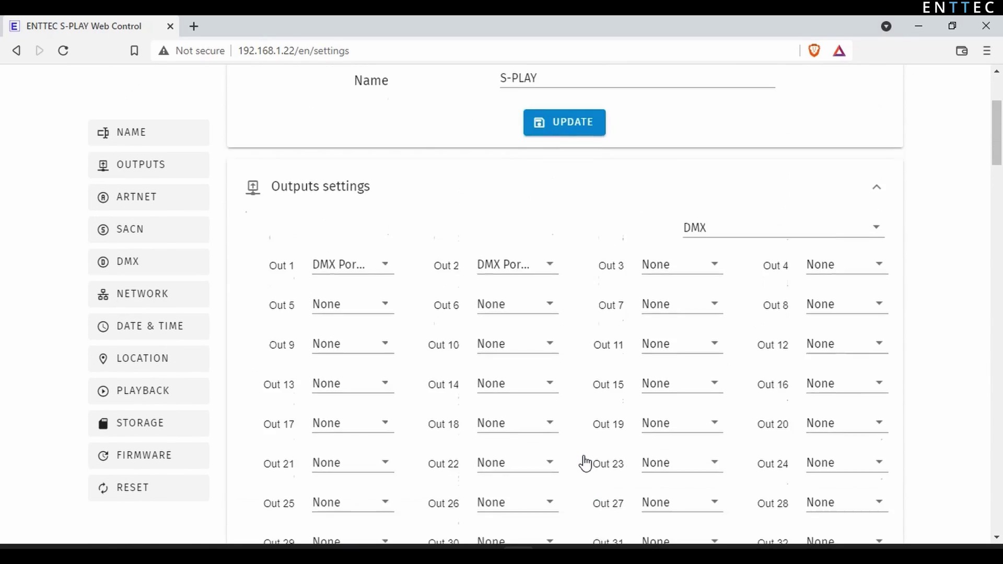
scroll(584, 463, up, 3)
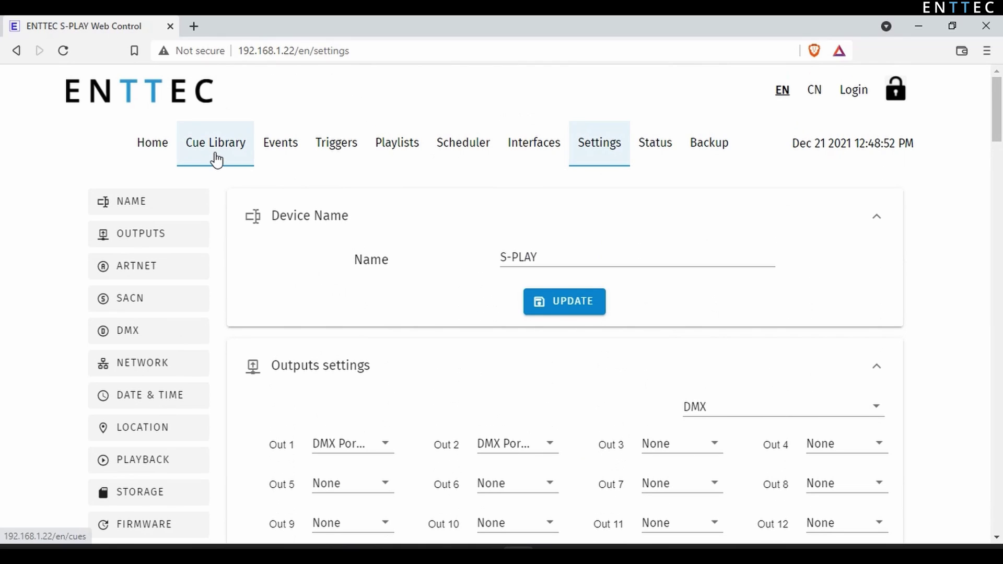
Create a new effect cue named 'gradient' in the Cue Library with live preview on.
click(216, 158)
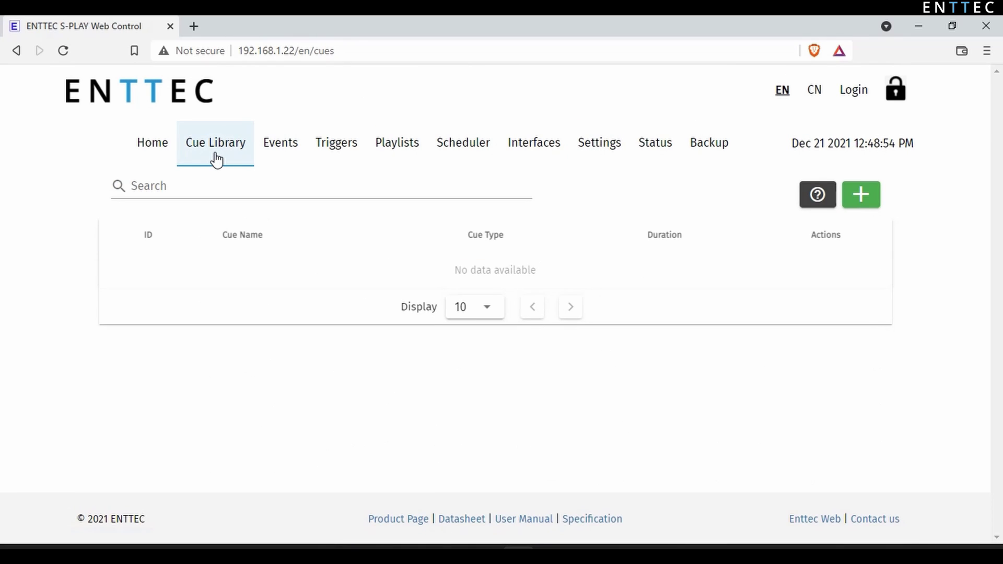
click(870, 195)
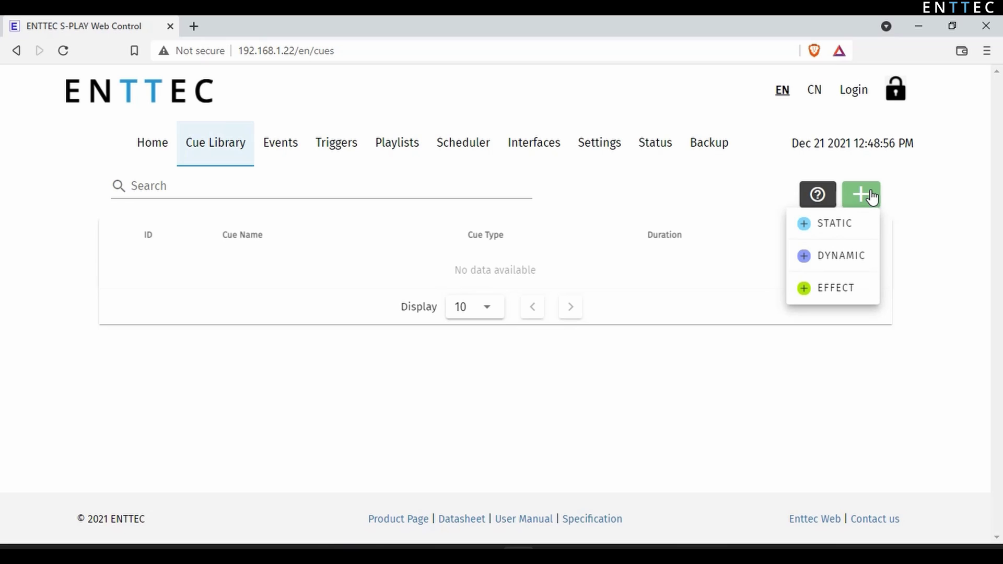
click(842, 288)
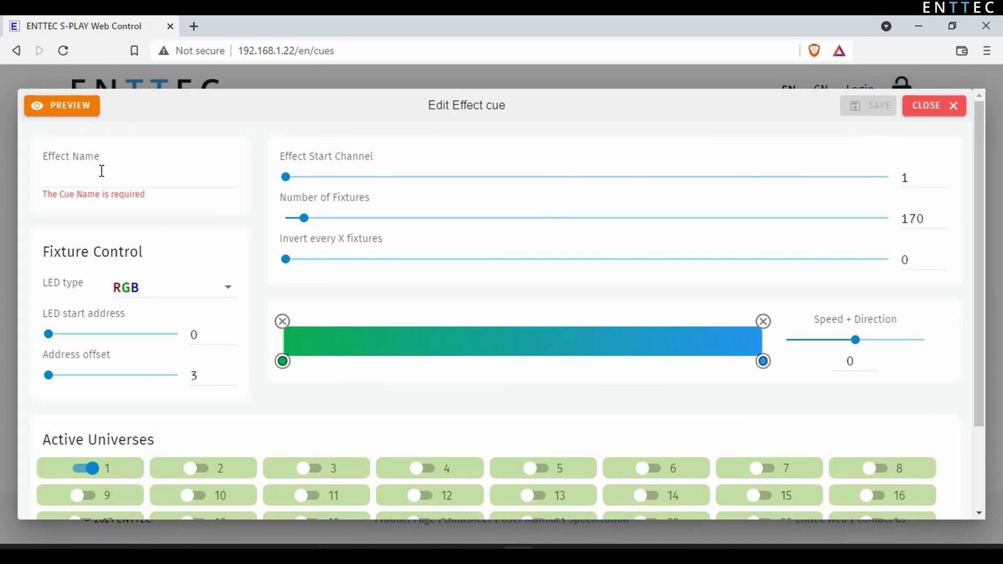
click(73, 174)
text(gradient)
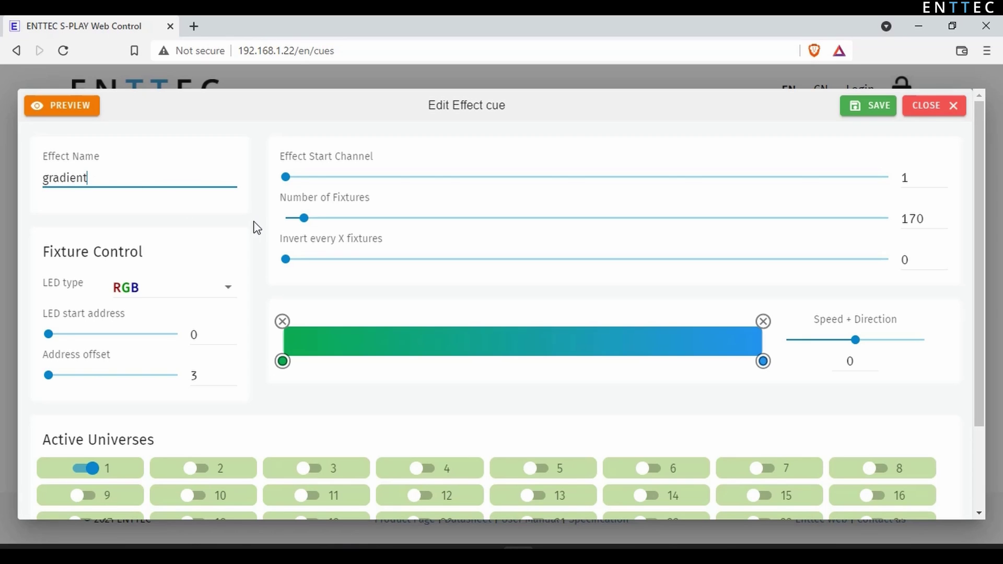
click(61, 103)
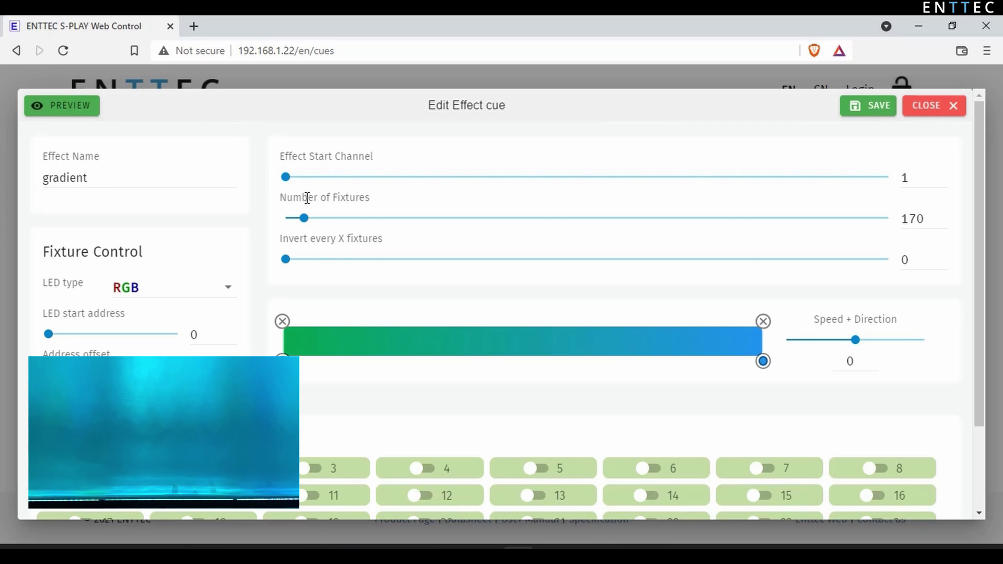
Change the effect's Number of Fixtures from 170 to 24.
click(924, 221)
key(BackSpace)
key(BackSpace)
key(BackSpace)
text(24)
key(Return)
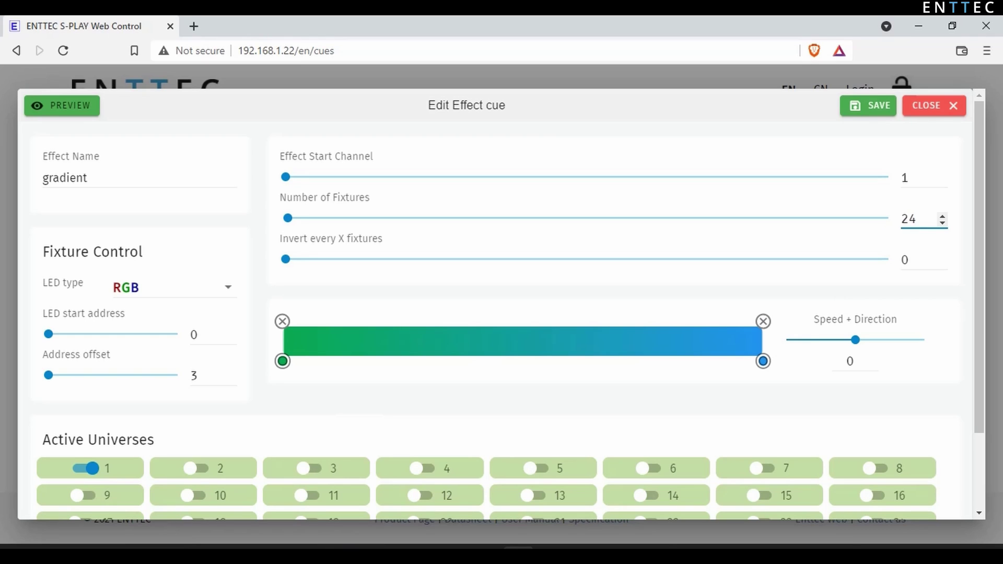
click(228, 287)
drag(233, 317, 230, 458)
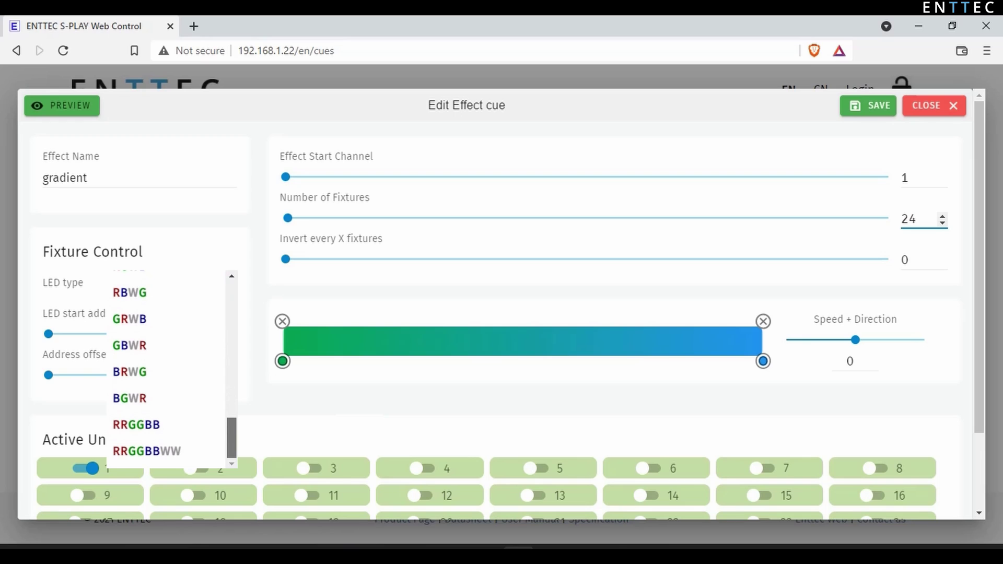
click(201, 374)
key(BackSpace)
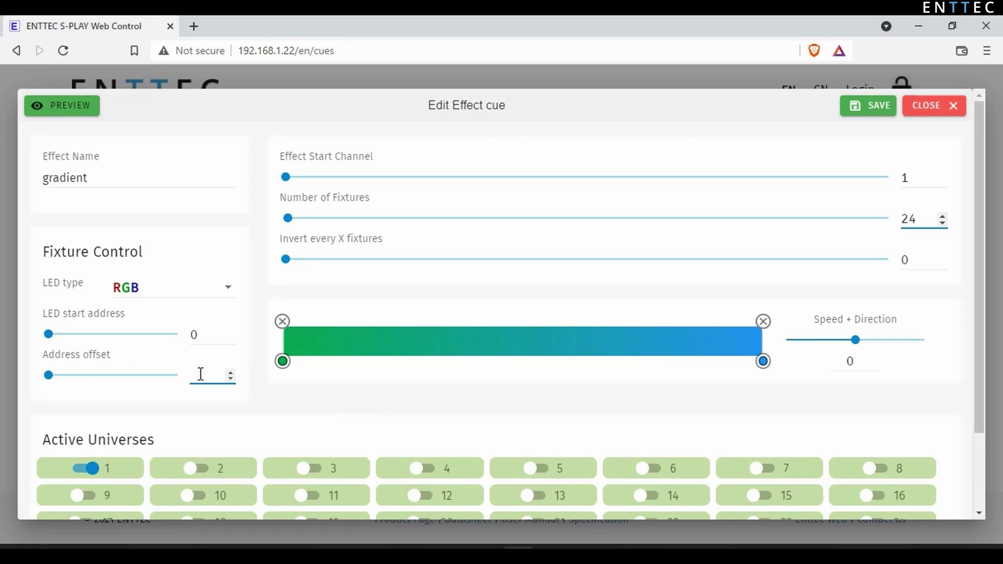
text(9)
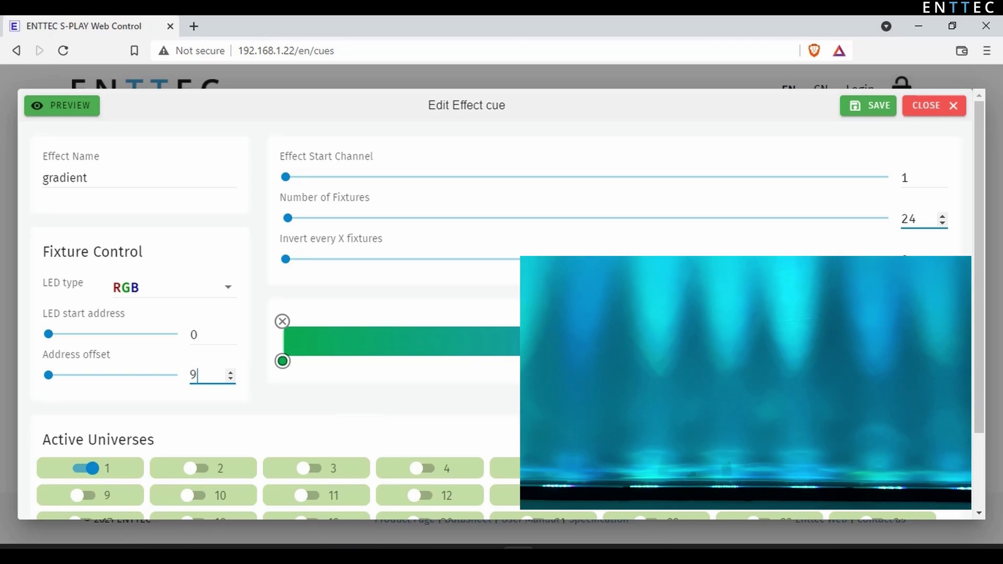
key(BackSpace)
text(3)
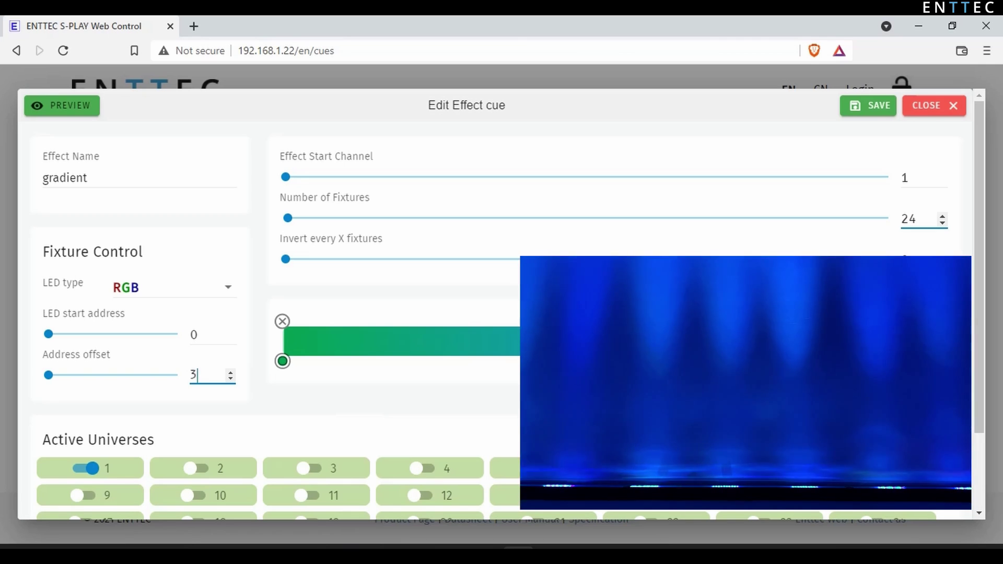
key(Tab)
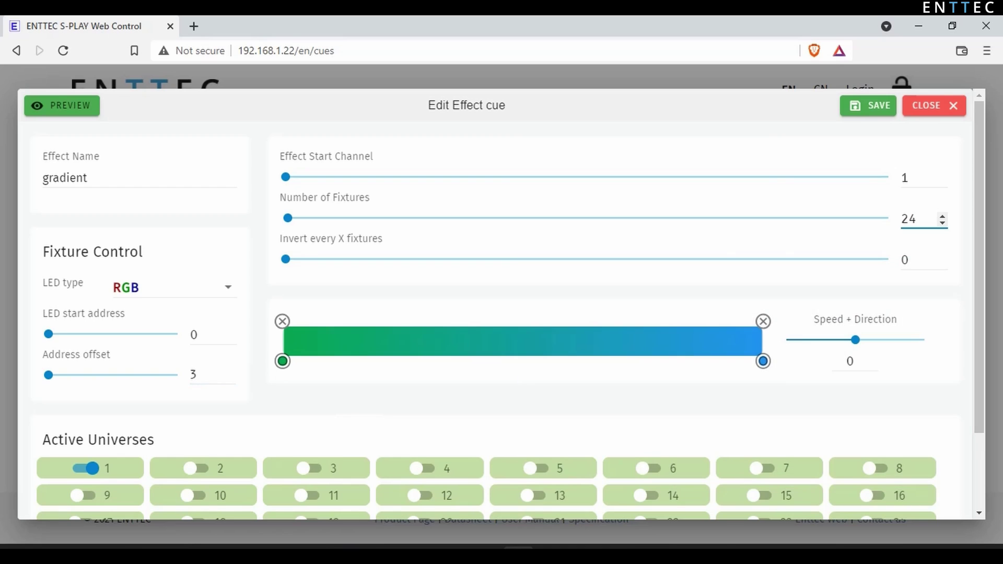
Make the gradient's end colour stop a deep blue (R31 G22 B238).
scroll(364, 421, down, 2)
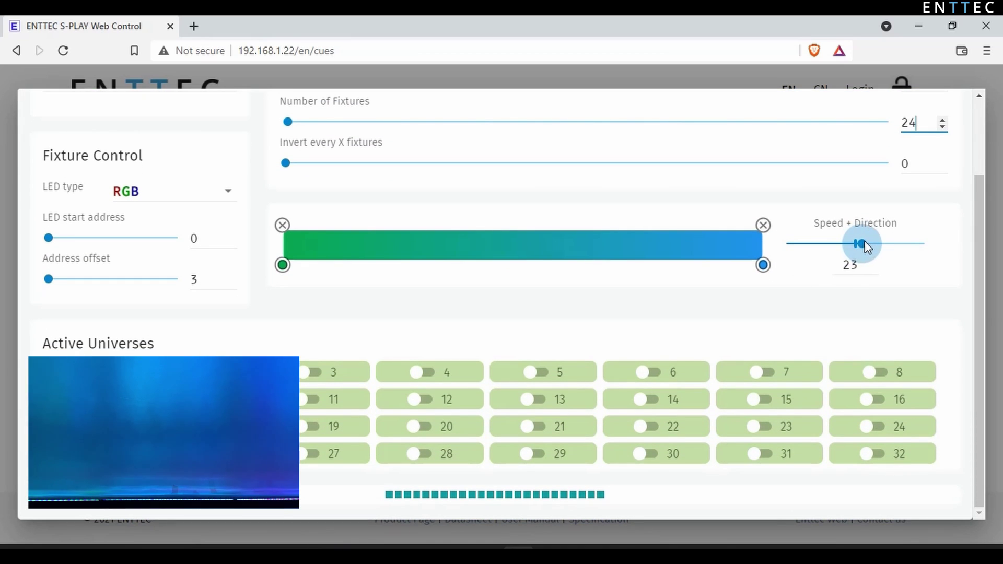
mouse_move(865, 242)
mouse_down()
mouse_move(878, 241)
mouse_move(866, 241)
mouse_up()
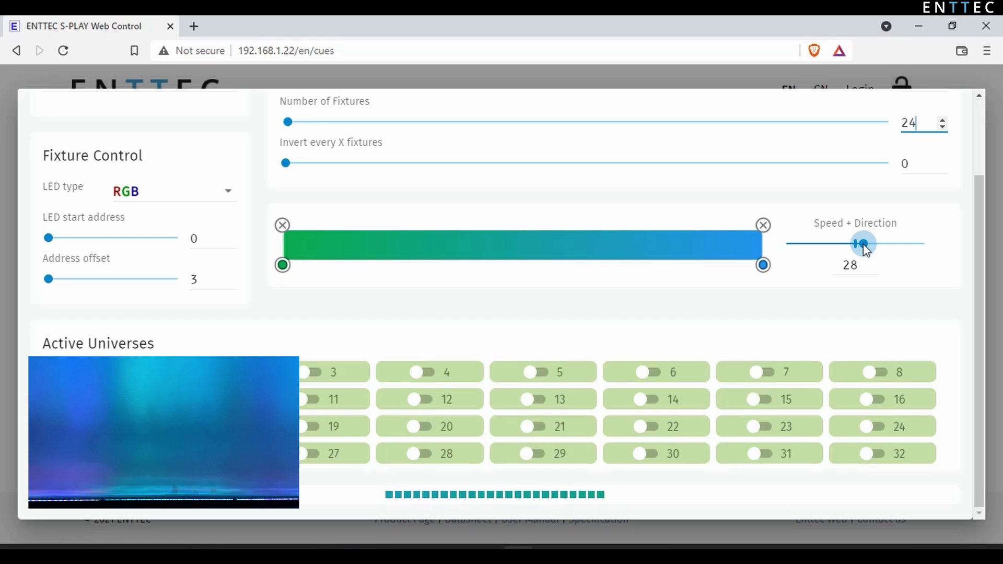
click(764, 266)
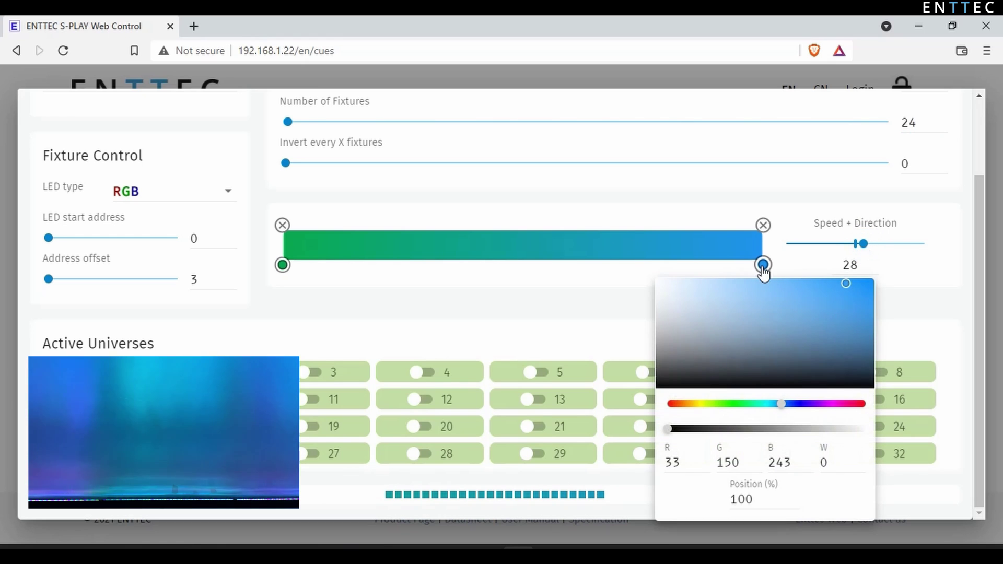
click(802, 403)
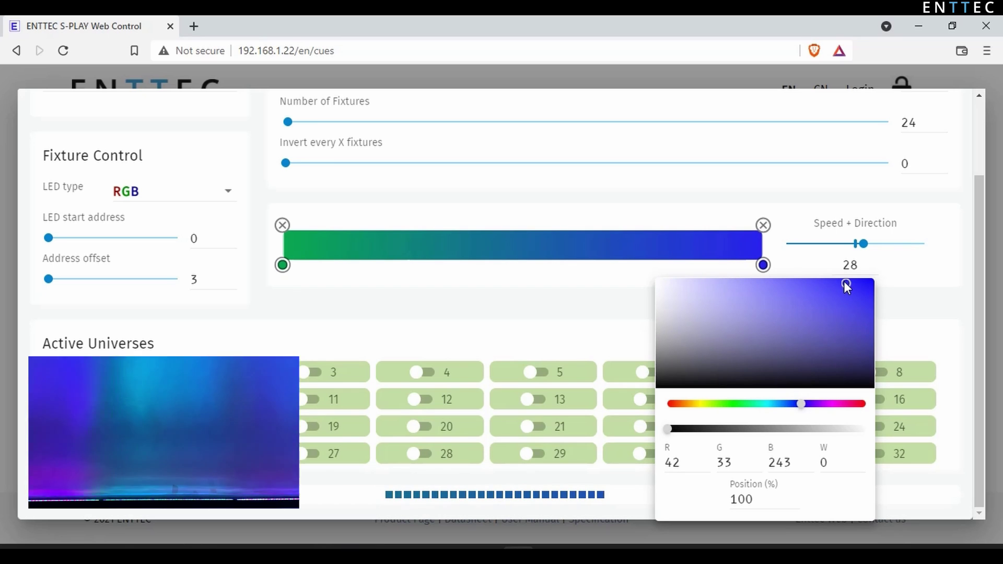
mouse_move(844, 281)
mouse_down()
mouse_move(860, 293)
mouse_move(856, 287)
mouse_up()
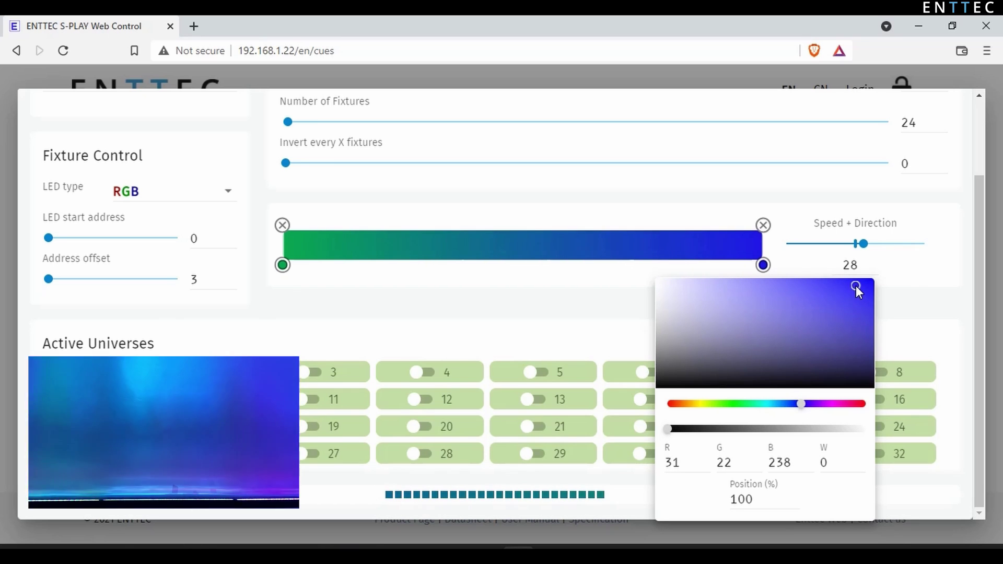
click(909, 278)
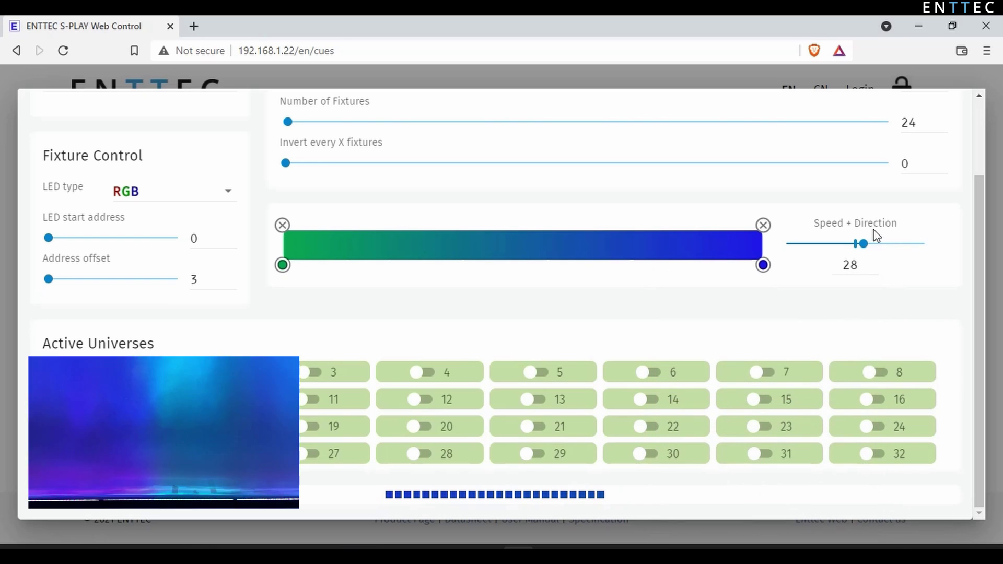
Change Speed + Direction from -49 to -10.
click(861, 261)
key(BackSpace)
key(BackSpace)
text(10)
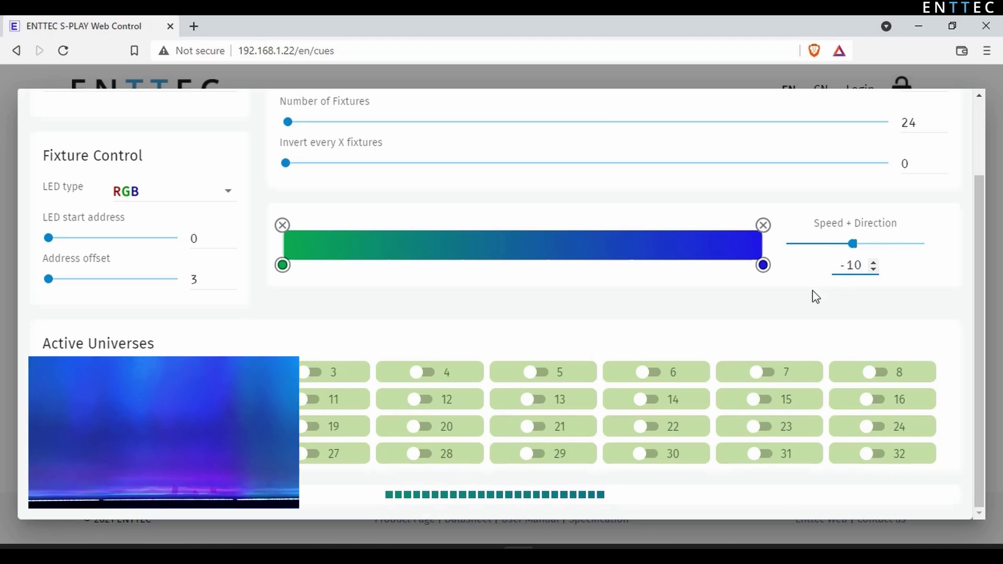
Add a purple colour stop near 53% and move the blue stop to about 70%.
click(691, 250)
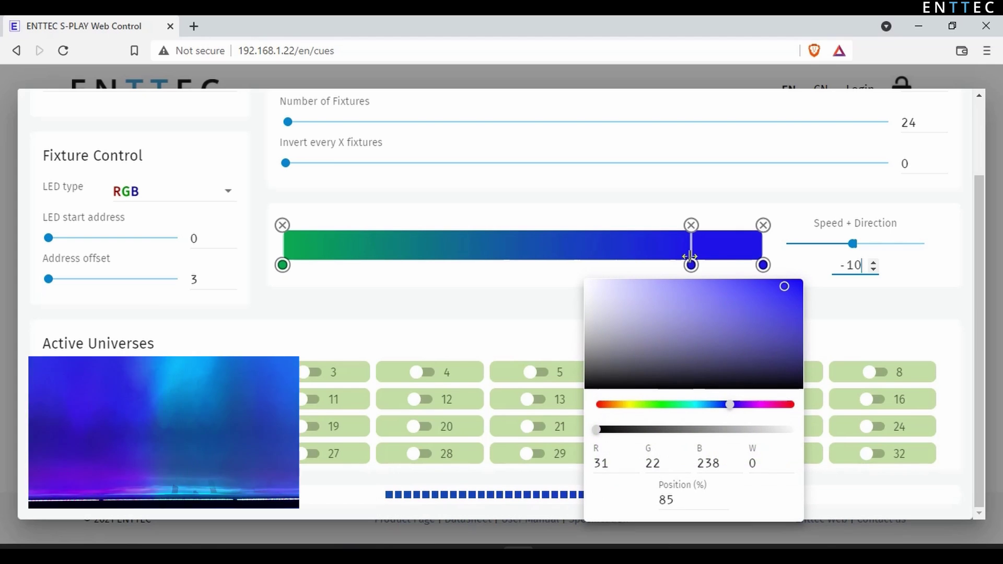
drag(735, 408, 759, 406)
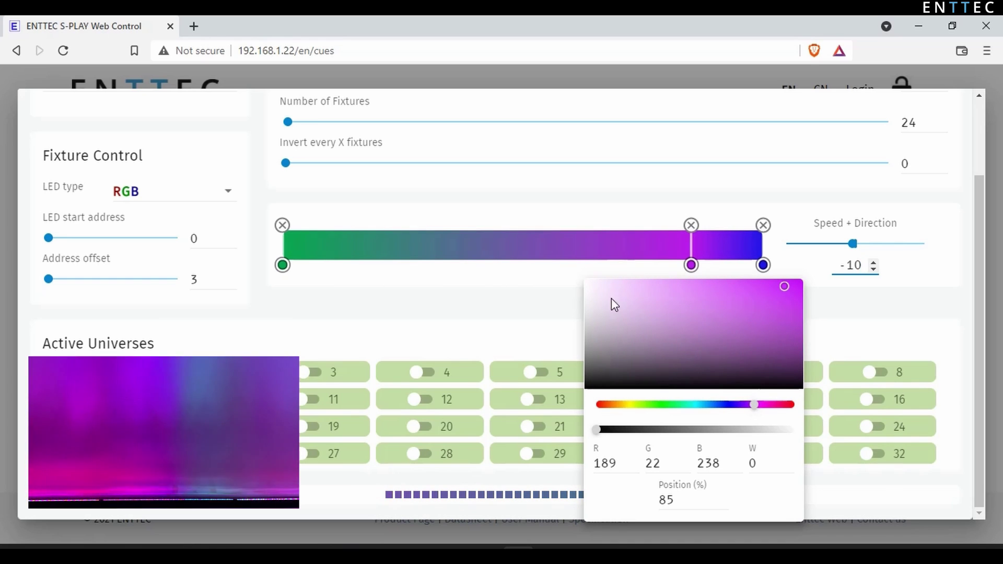
click(530, 306)
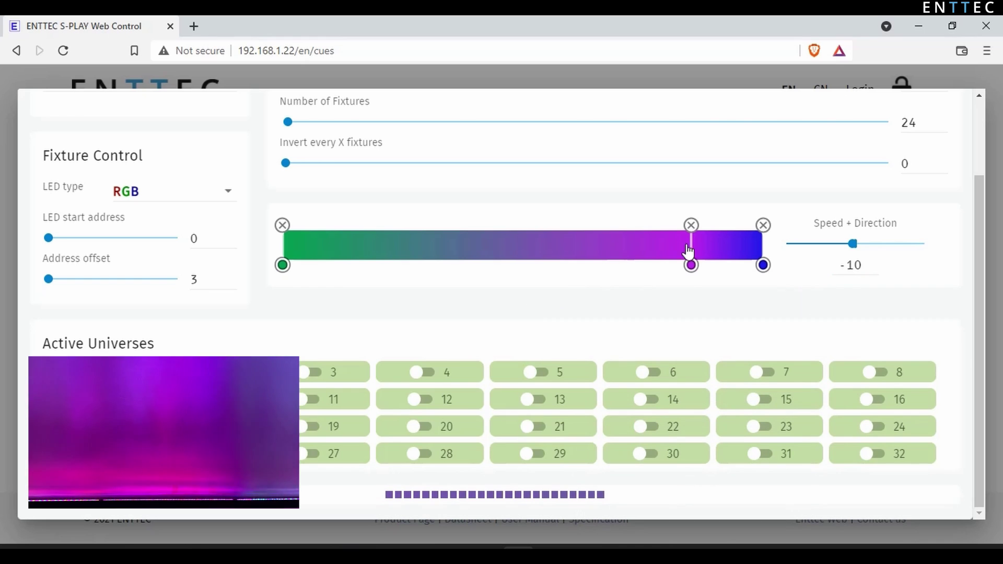
drag(691, 266, 676, 266)
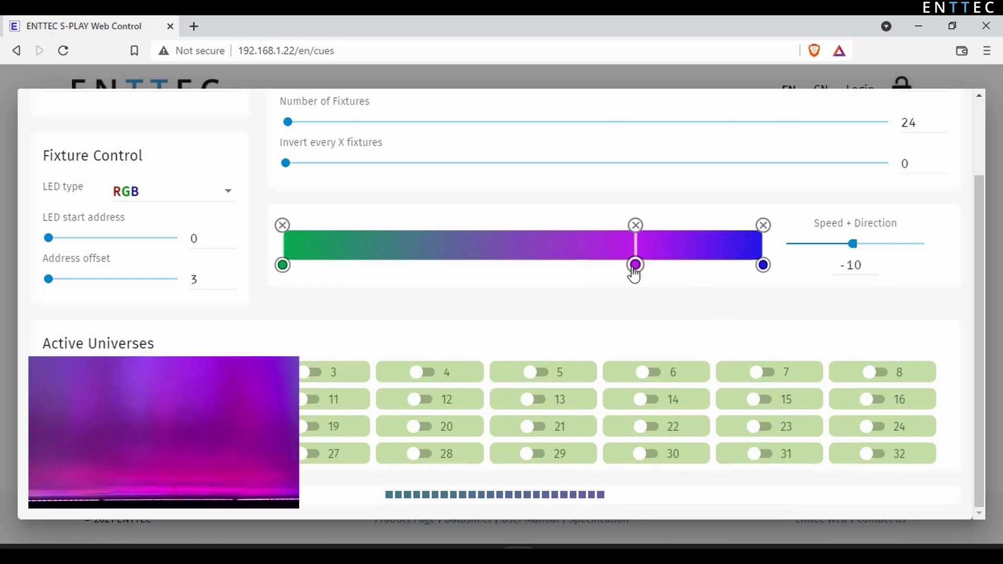
drag(634, 273, 541, 280)
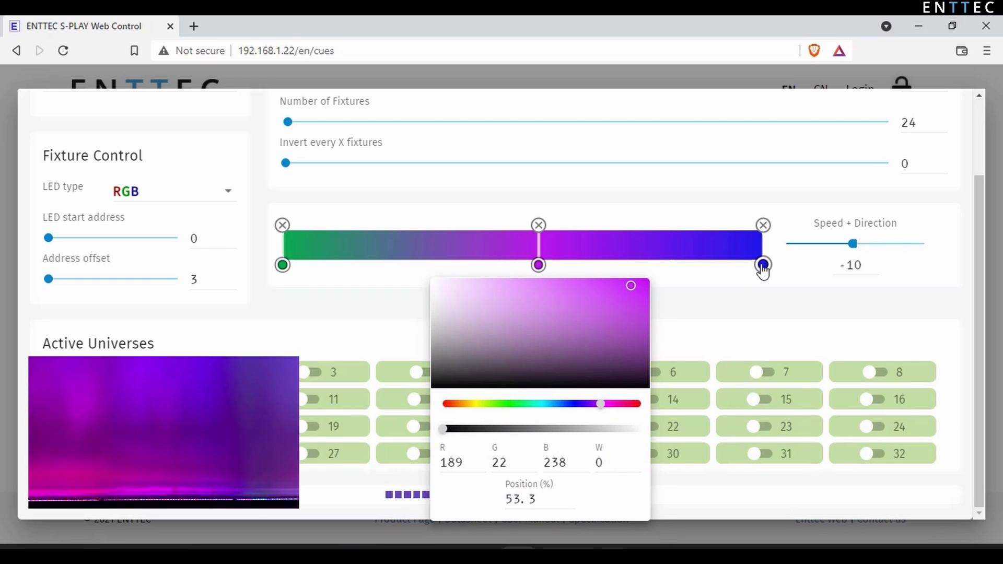
drag(764, 271, 619, 277)
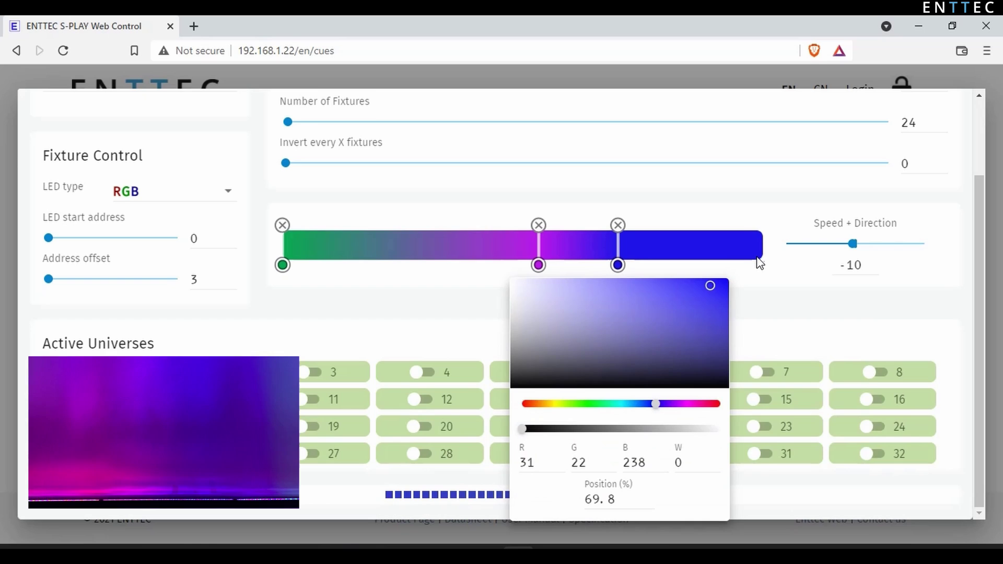
Add a fully bright green end stop at 98.6% of the gradient.
click(757, 257)
click(757, 265)
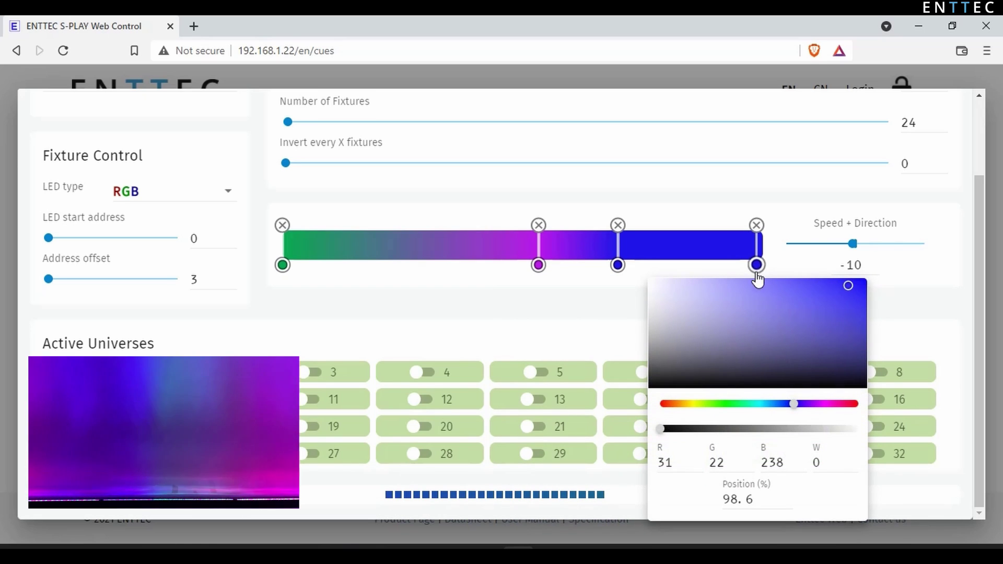
click(738, 404)
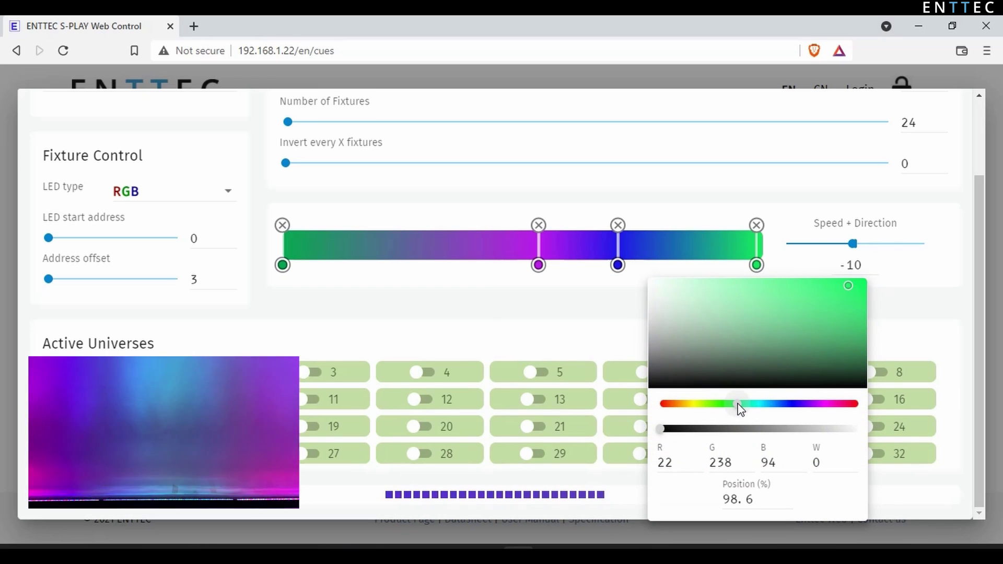
drag(741, 409, 736, 408)
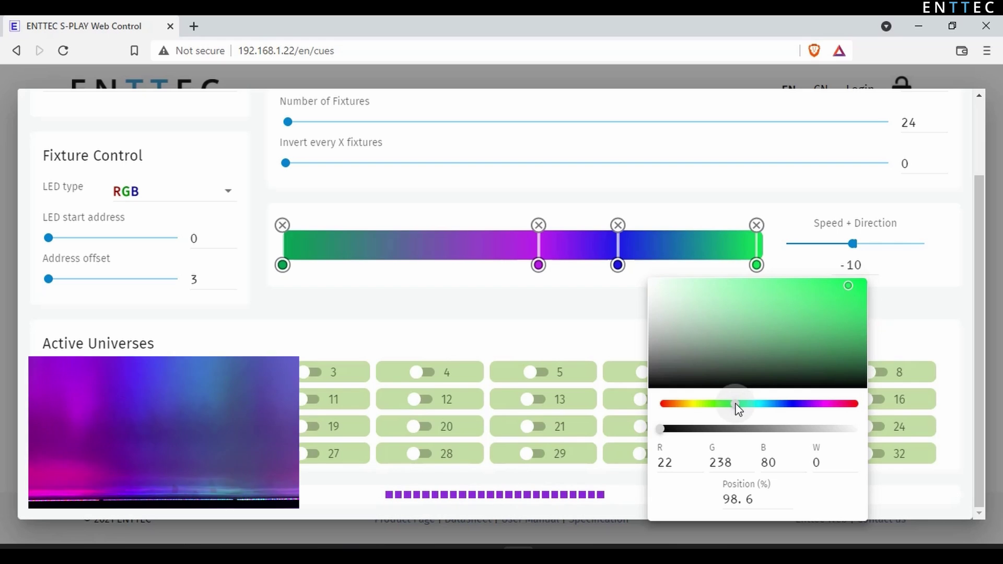
drag(848, 287, 854, 286)
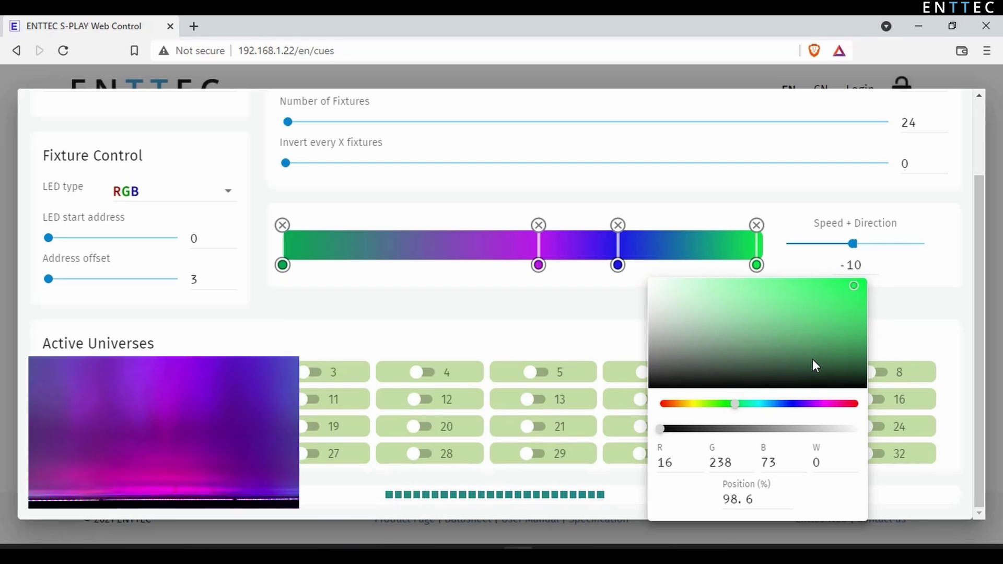
click(590, 335)
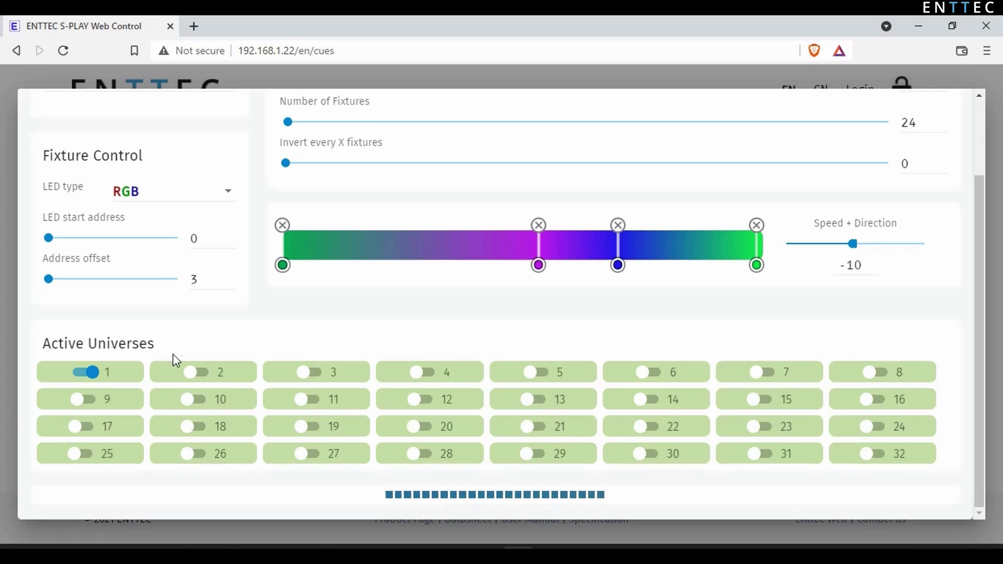
Switch on Active Universes 2, 3, 4 and 6 for the gradient cue.
click(202, 377)
click(310, 375)
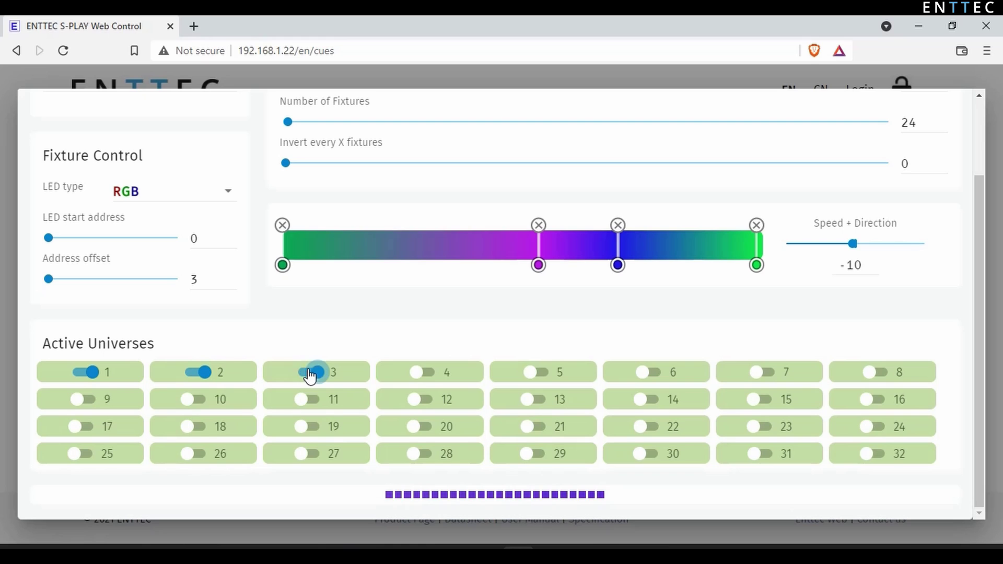
click(425, 379)
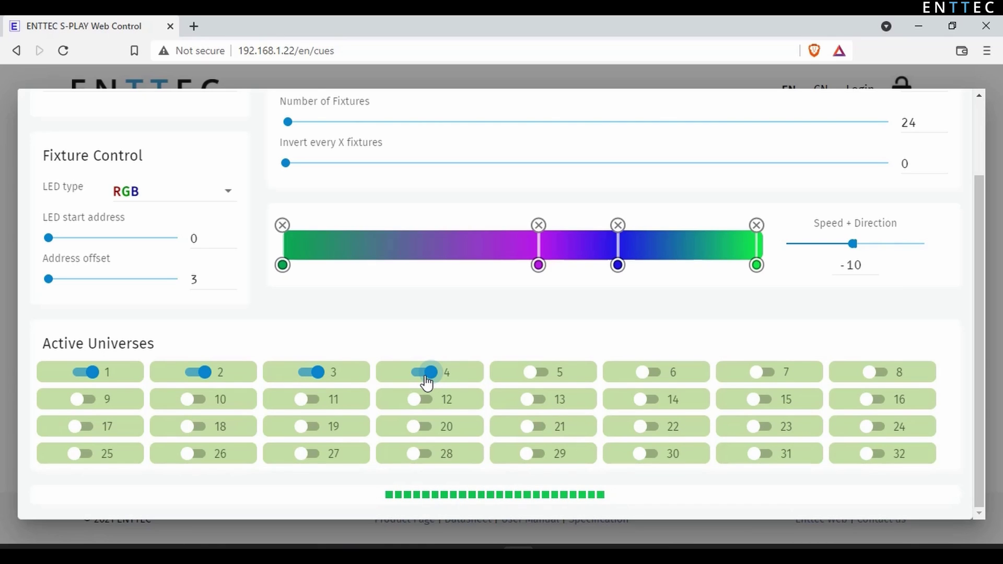
click(645, 379)
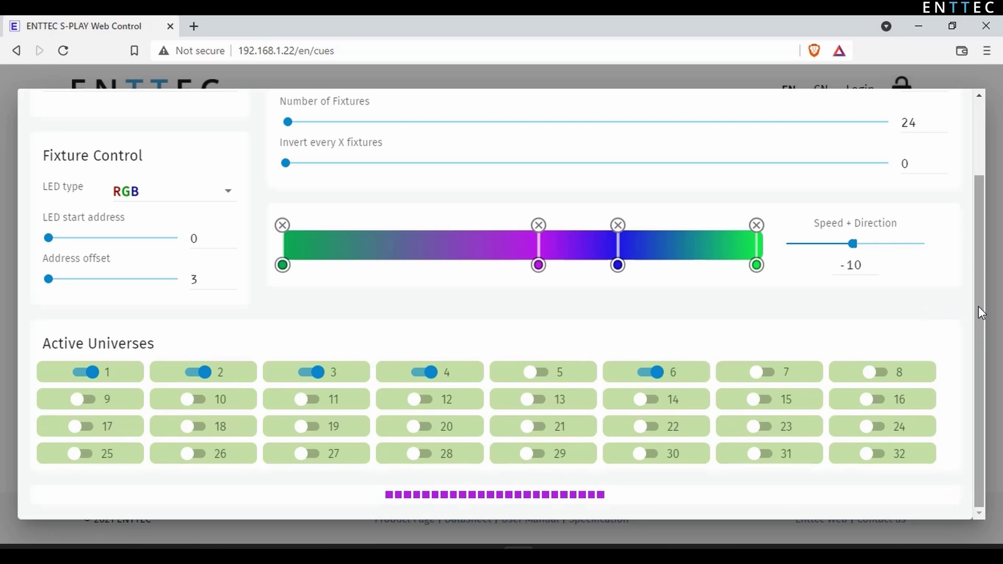
drag(979, 306, 979, 261)
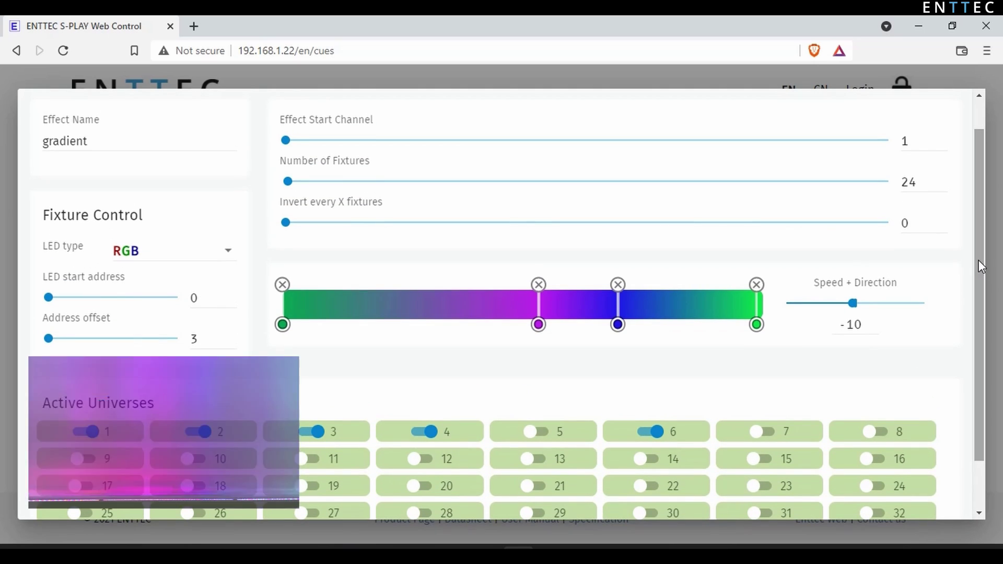
Change Number of Fixtures from 24 to 340.
click(921, 182)
key(BackSpace)
key(BackSpace)
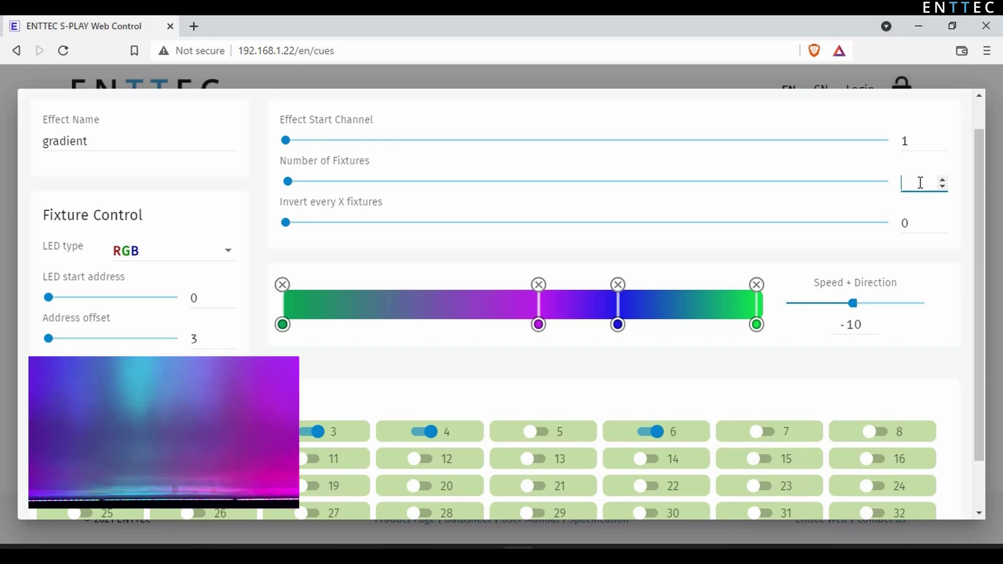
text(340)
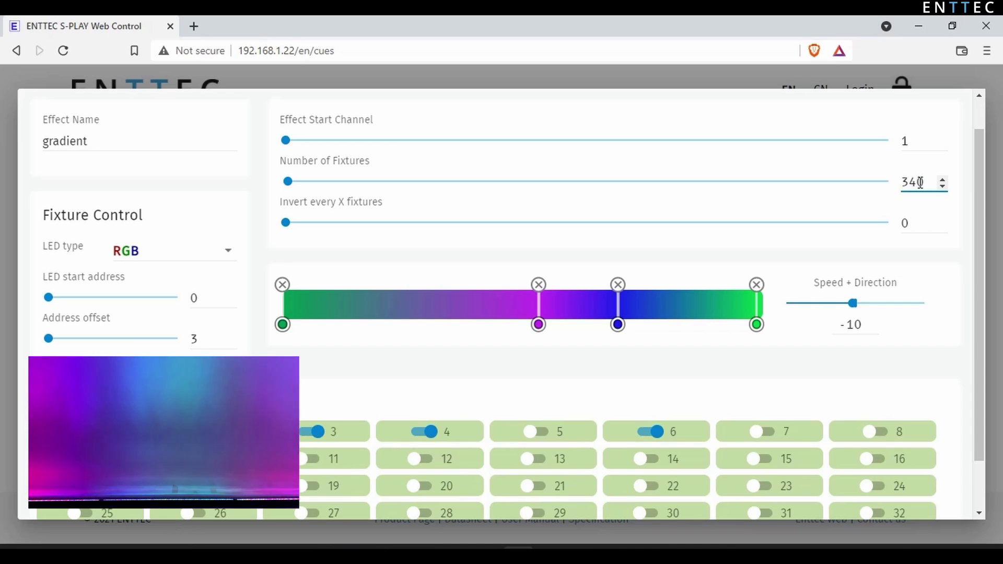
key(Return)
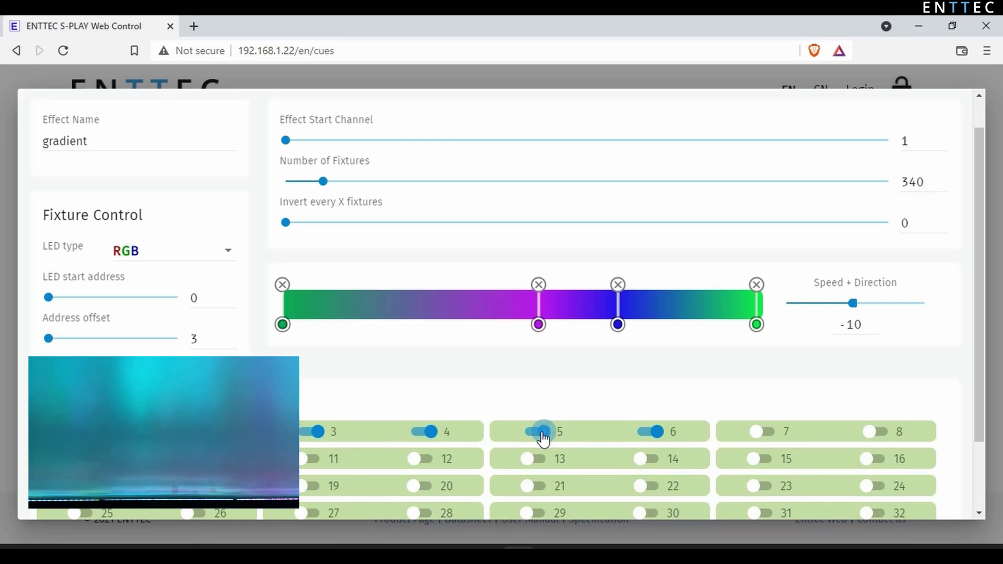
Move the purple gradient stop left to about 32.7%, leaving universe 5 off.
click(533, 431)
click(543, 435)
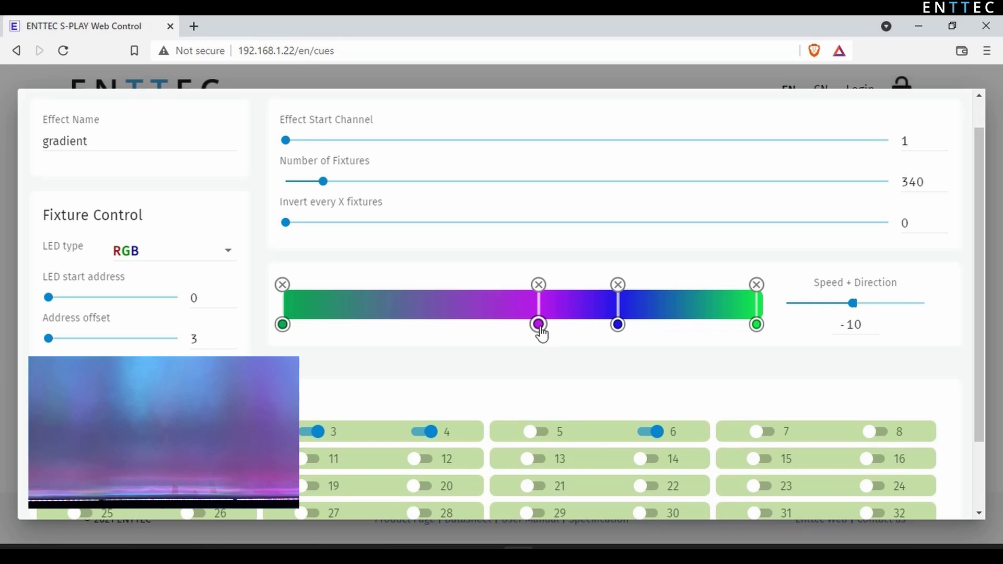
drag(540, 328, 440, 329)
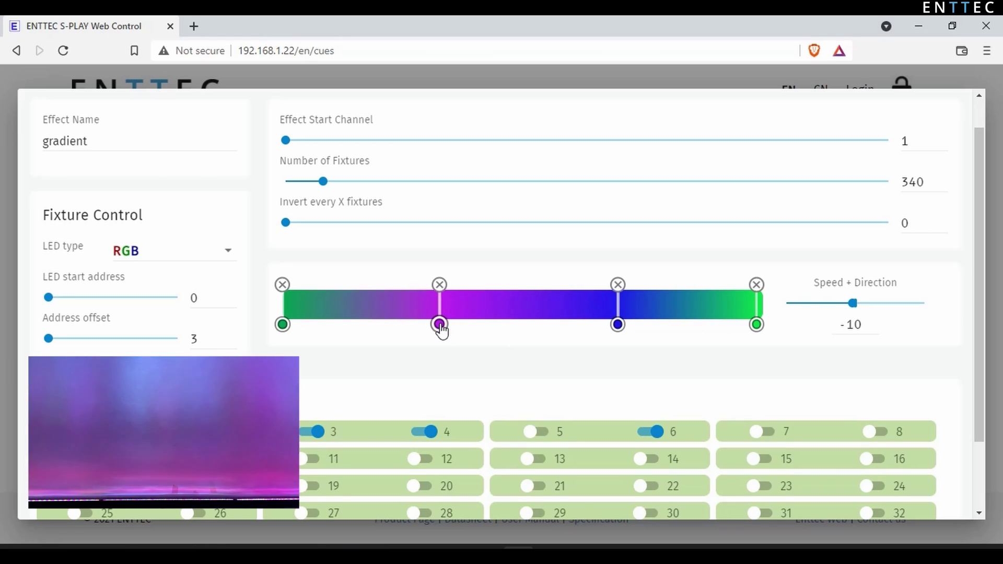
click(440, 326)
click(570, 354)
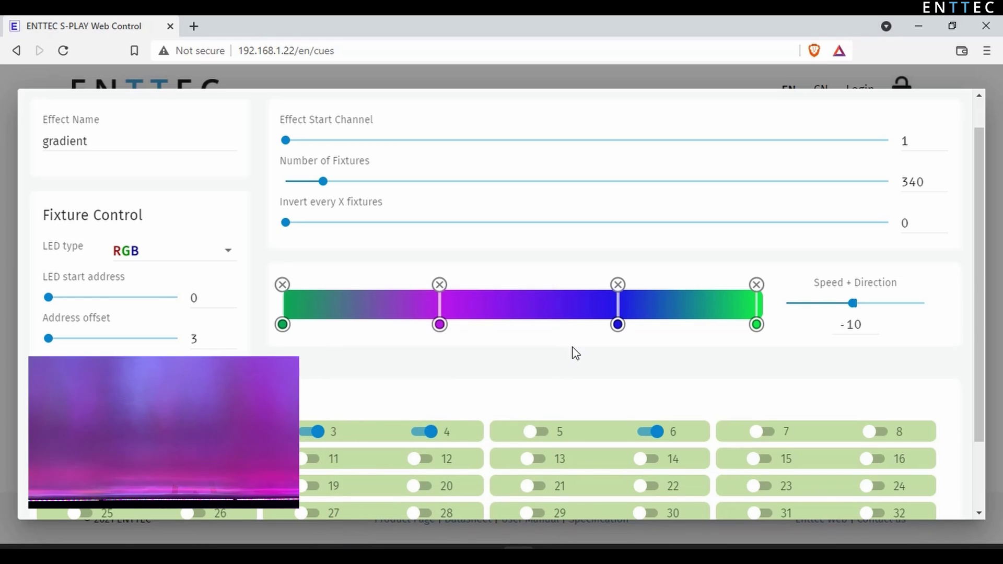
Scroll through the Edit Effect dialog to review the colour stops, speed -10 and 340 fixtures.
scroll(575, 354, down, 2)
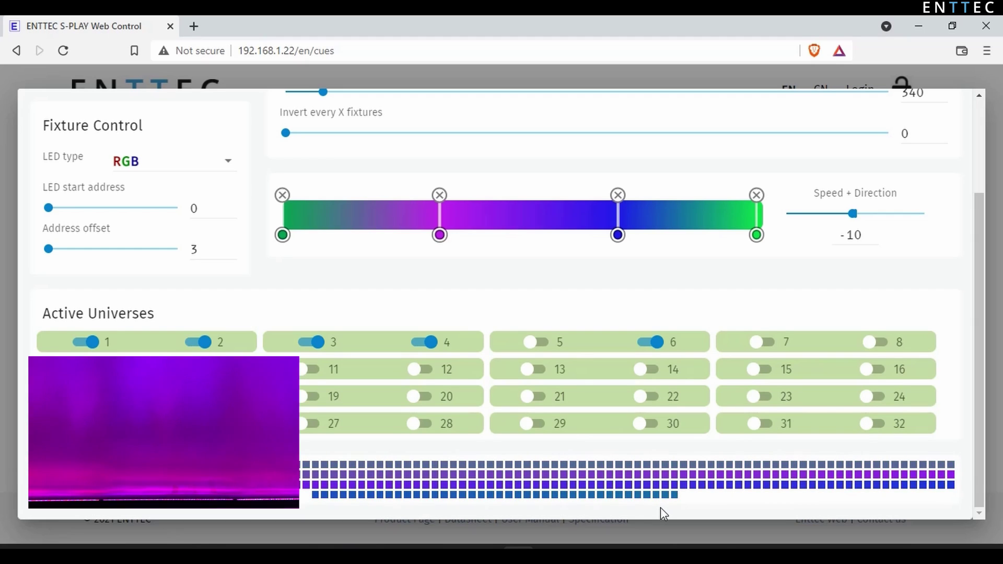
scroll(838, 371, up, 2)
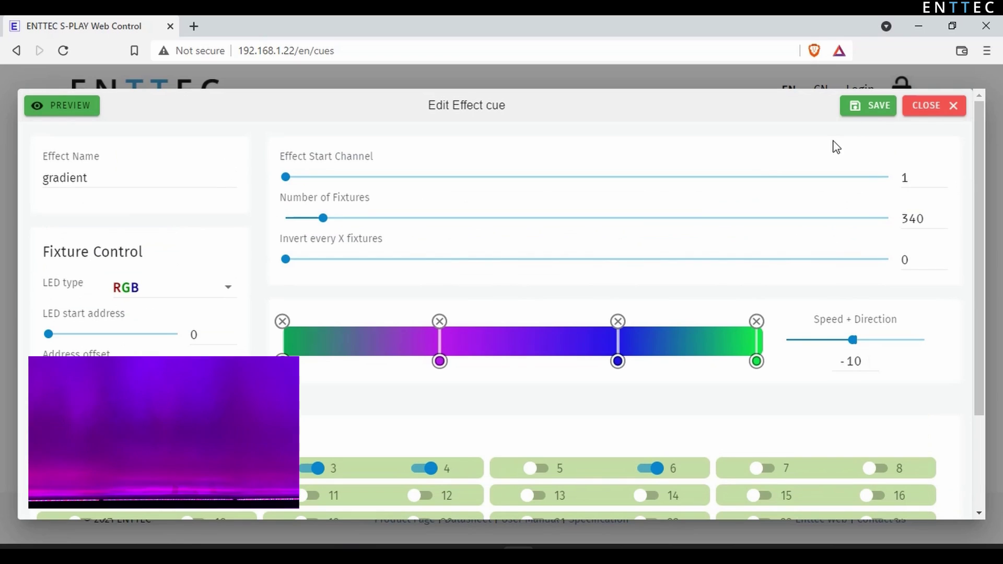
Save the gradient cue, duplicate it as gradient (1), and preview both cues.
click(857, 110)
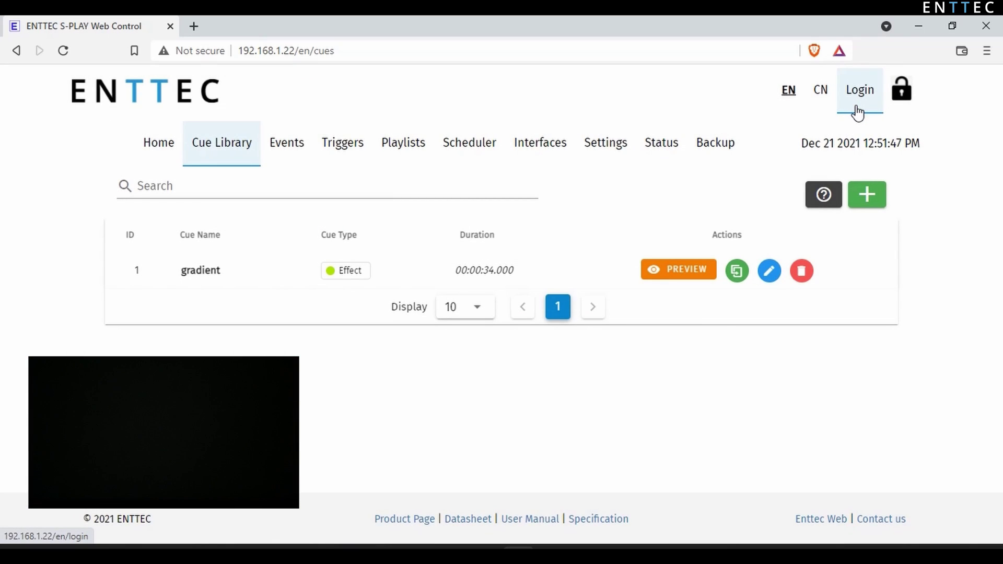
click(695, 277)
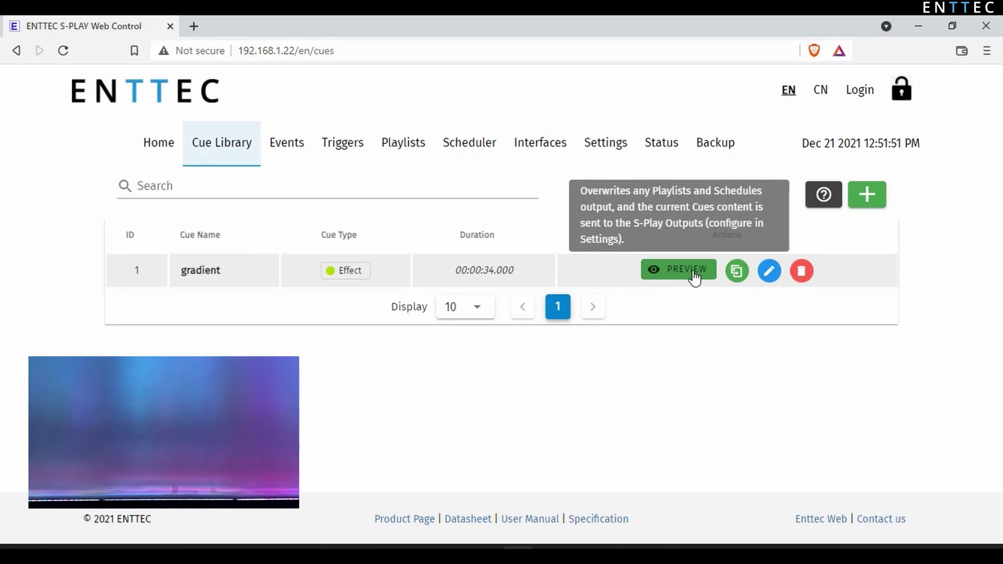
click(742, 274)
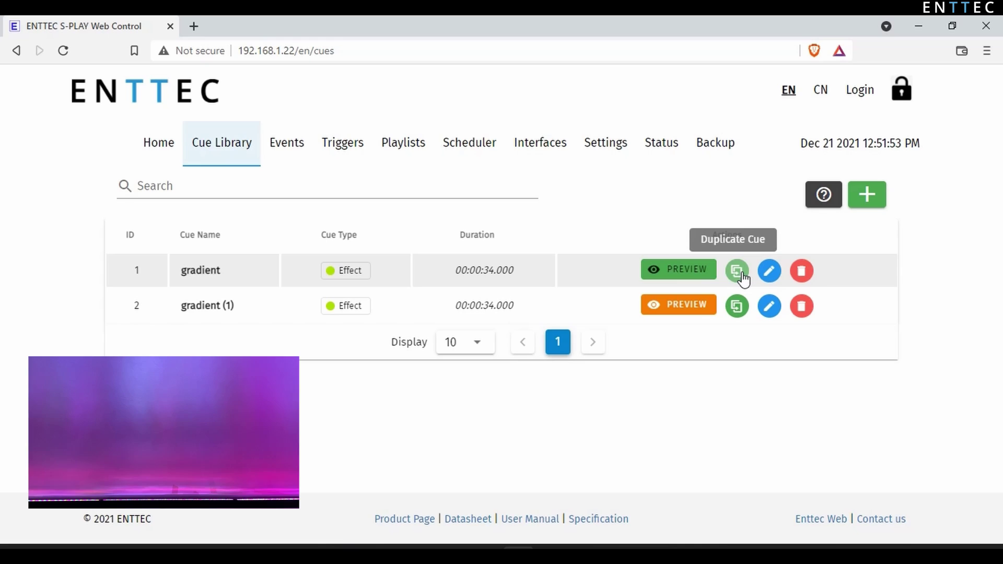
click(686, 309)
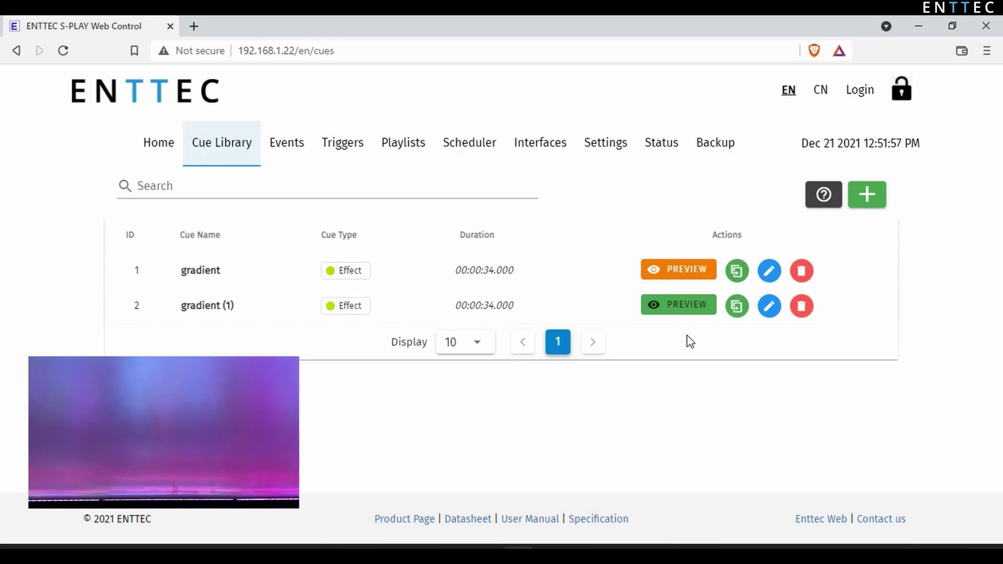
click(424, 150)
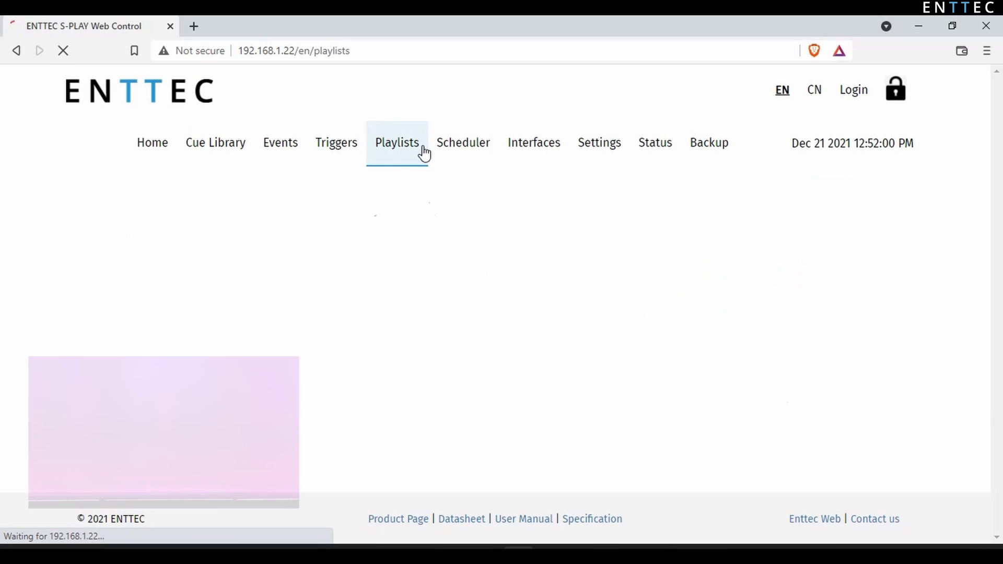
Place gradient at 00:00 on the first track and gradient (1) after it, totalling 01:09.
scroll(350, 298, down, 3)
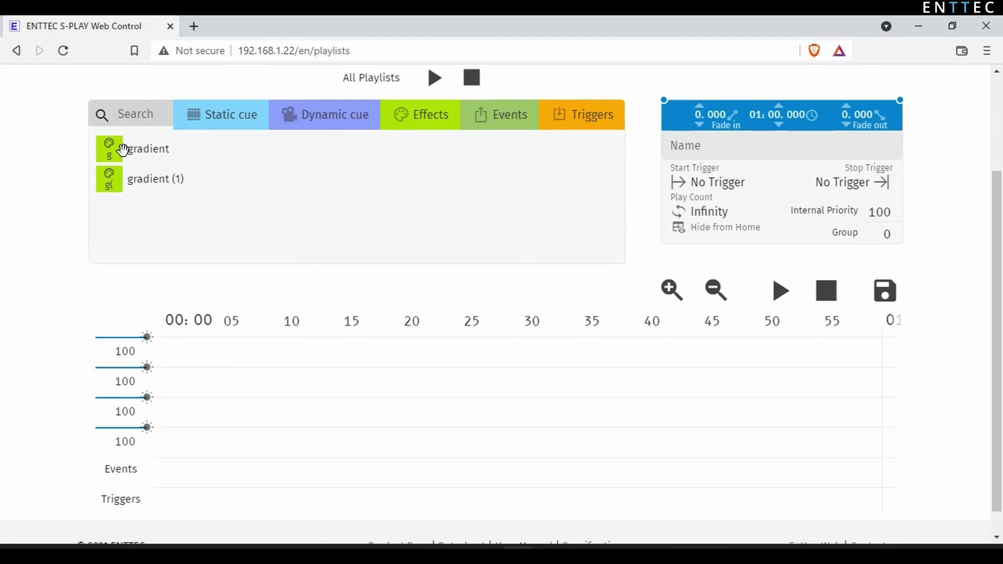
drag(122, 151, 220, 357)
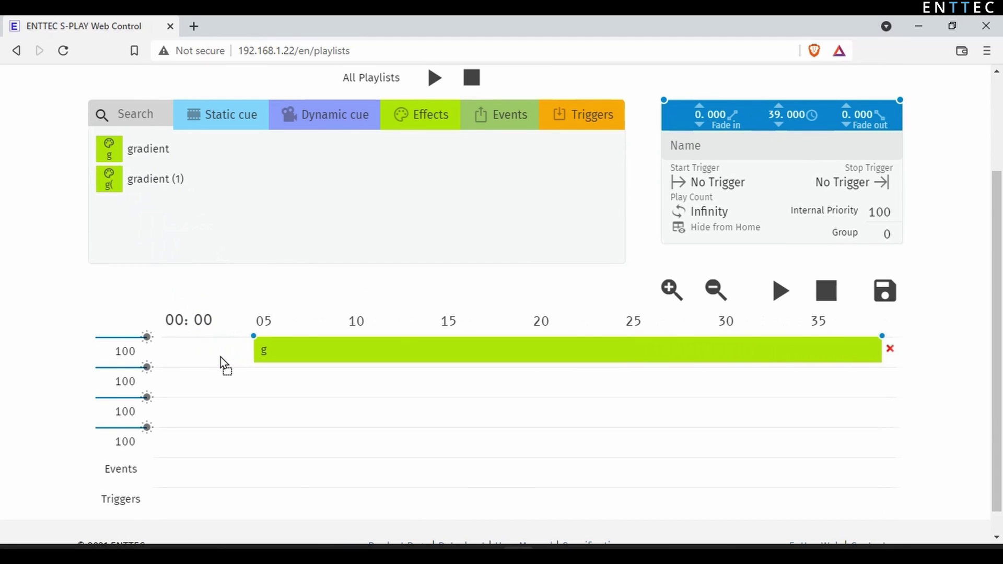
drag(313, 361, 231, 351)
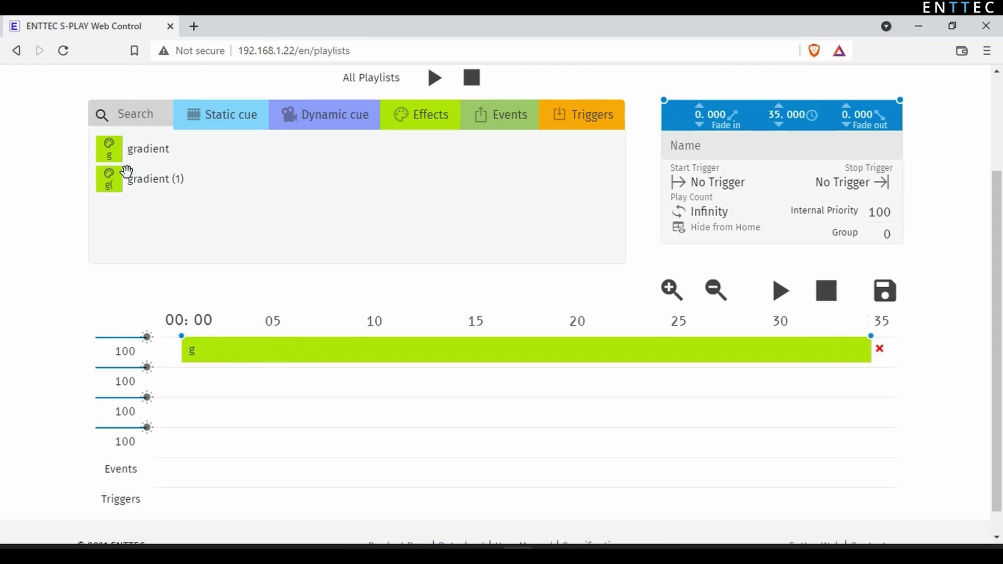
drag(127, 171, 882, 390)
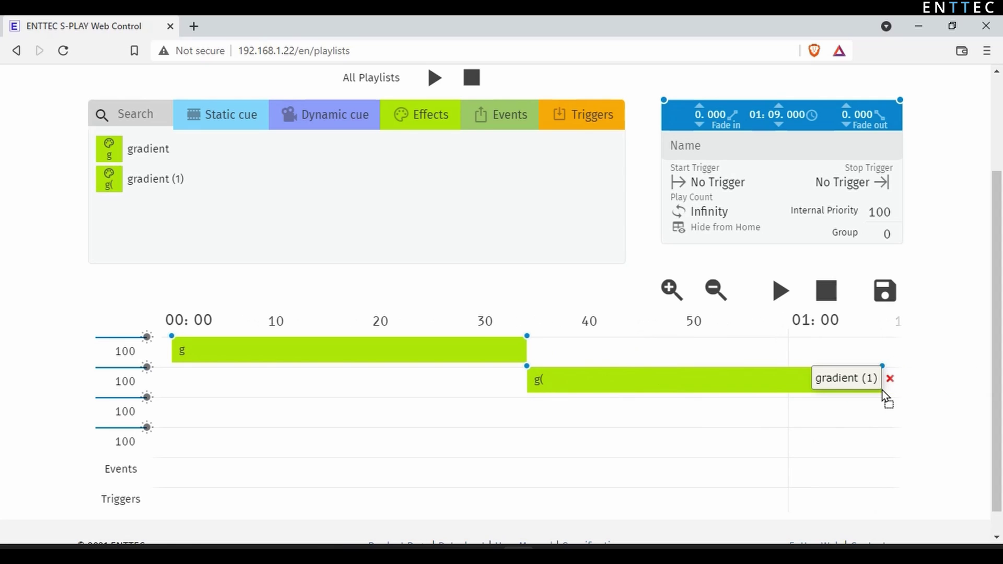
Give the gradient clip a 02.000 start, 04.000 fade-in and 03.000 fade-out.
click(759, 382)
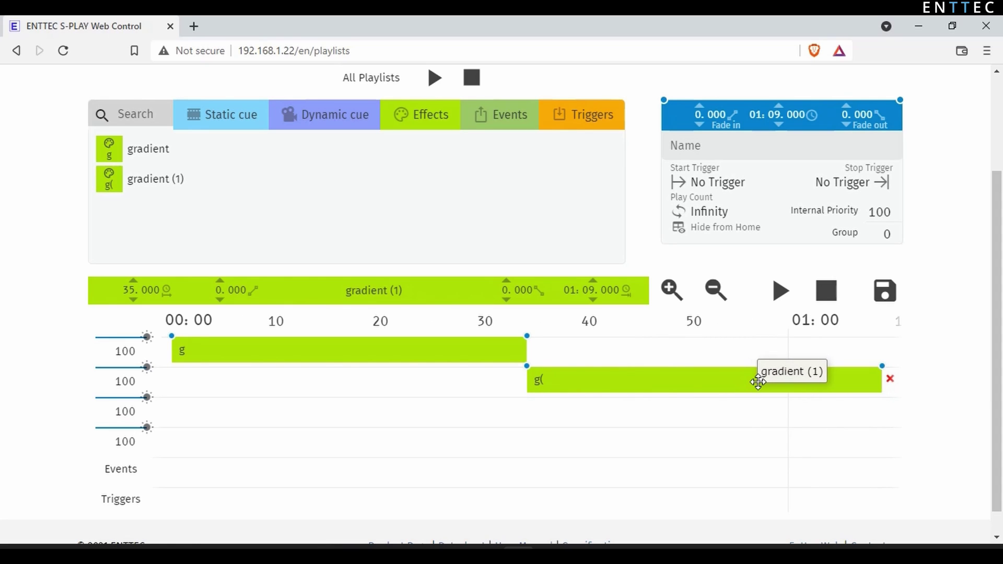
click(196, 364)
click(133, 282)
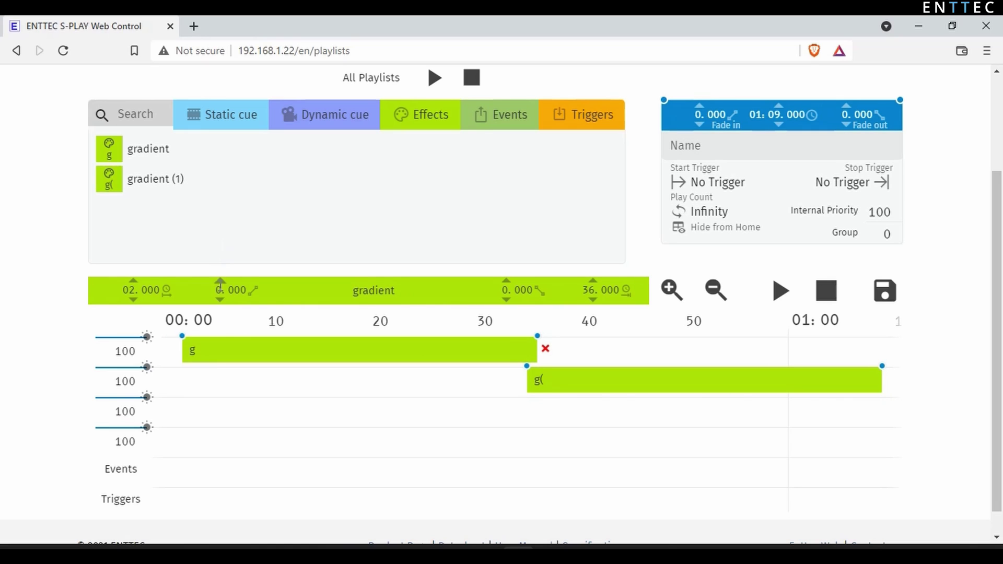
click(220, 281)
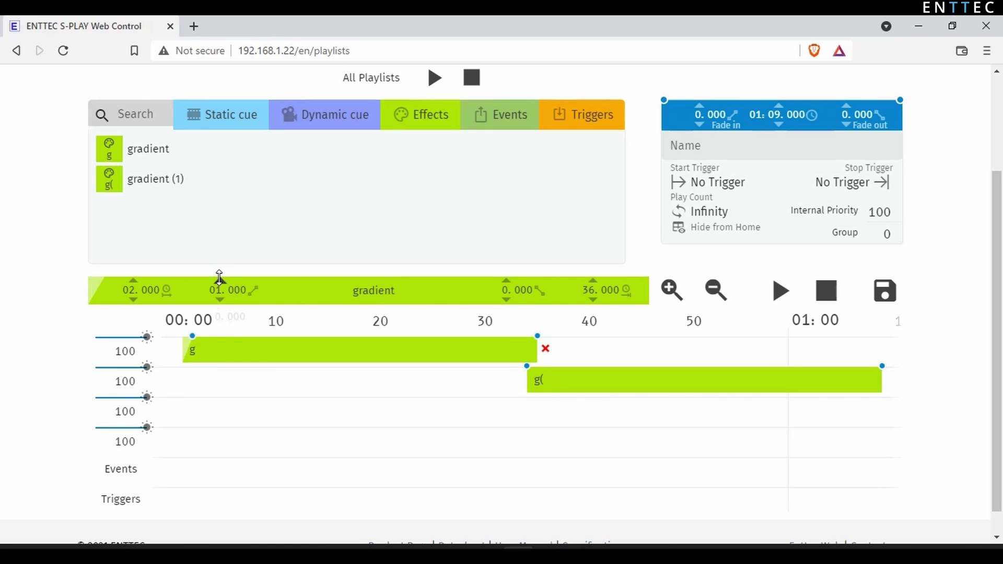
click(219, 281)
click(220, 281)
click(219, 280)
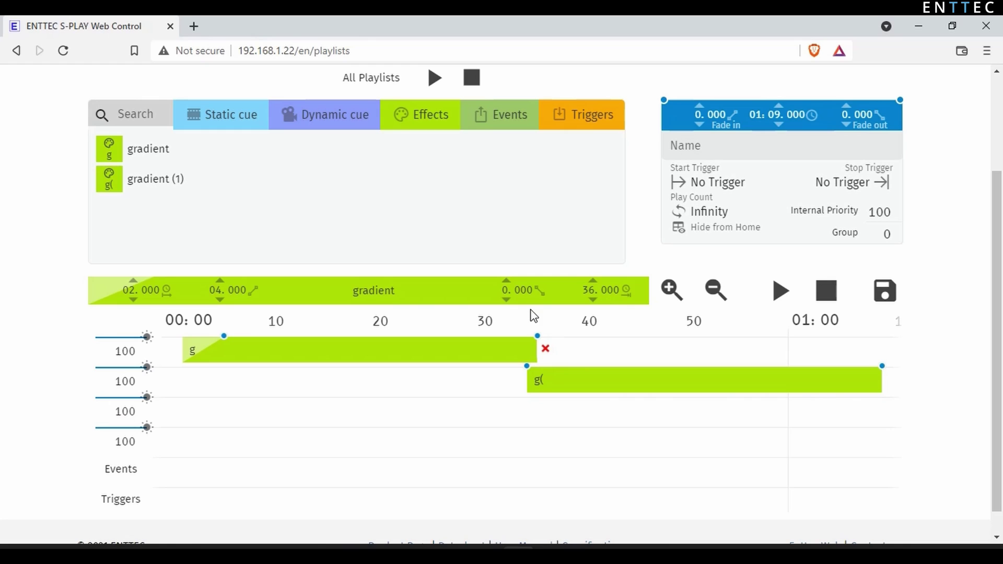
click(510, 279)
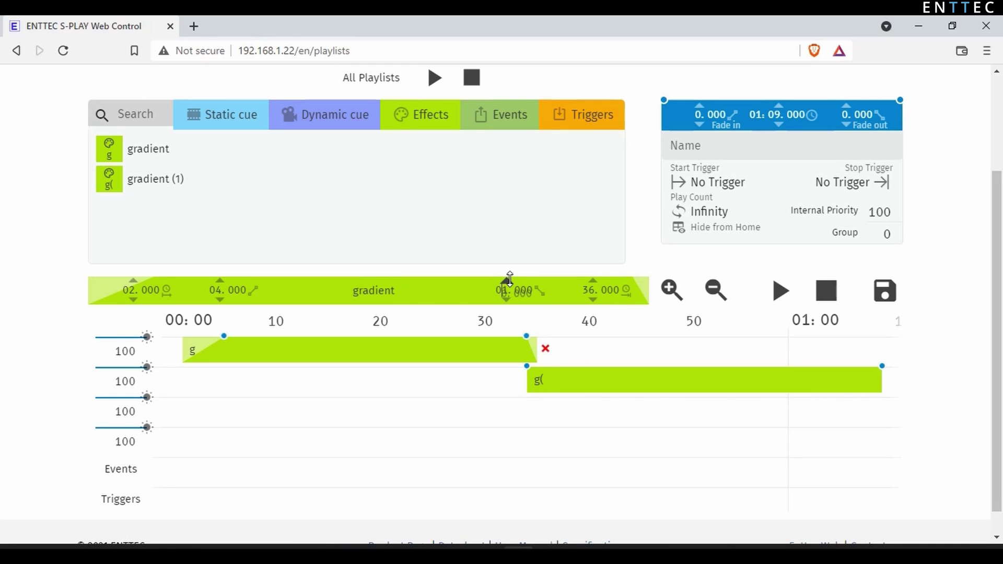
click(510, 279)
click(509, 280)
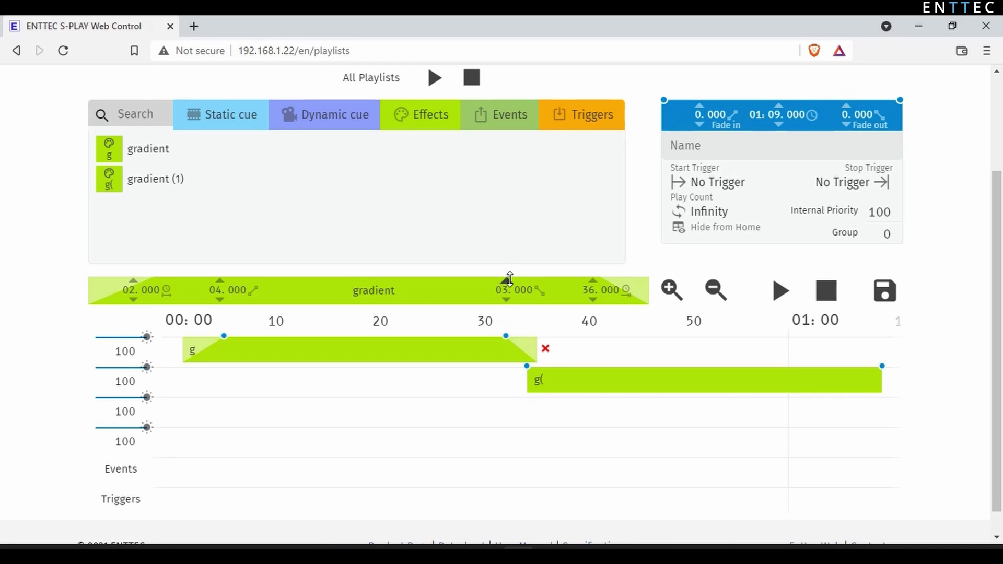
Name the playlist 'playlist 1', set its Start Trigger to On Power Up, and save.
click(743, 146)
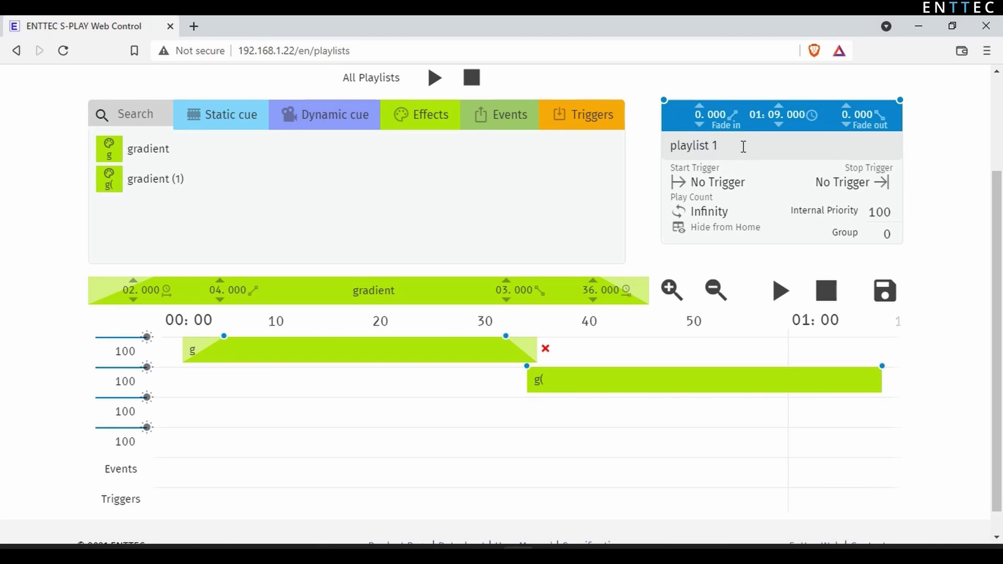
click(724, 185)
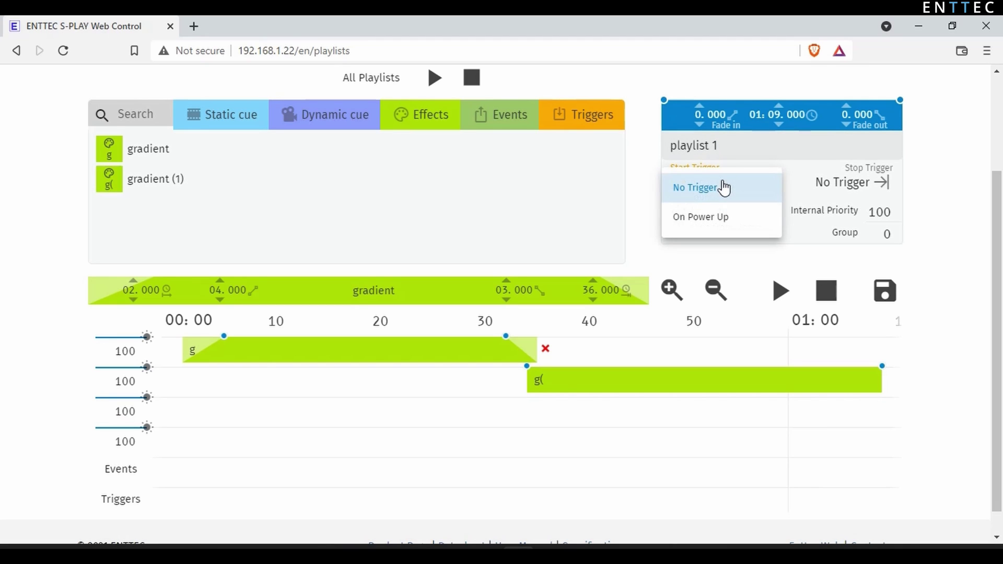
click(714, 219)
click(884, 290)
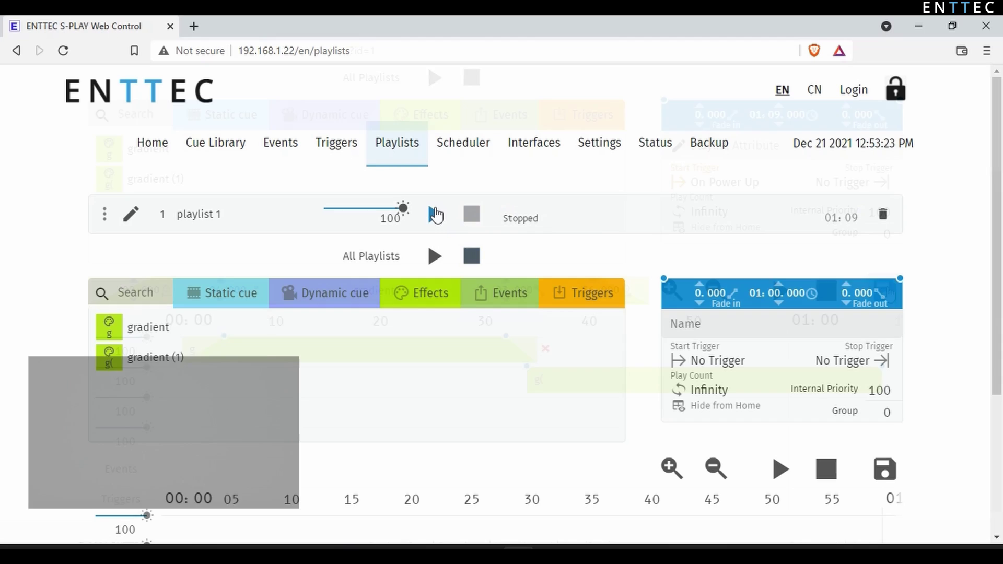
Start playback of playlist 1 from its row in the playlist list.
click(434, 214)
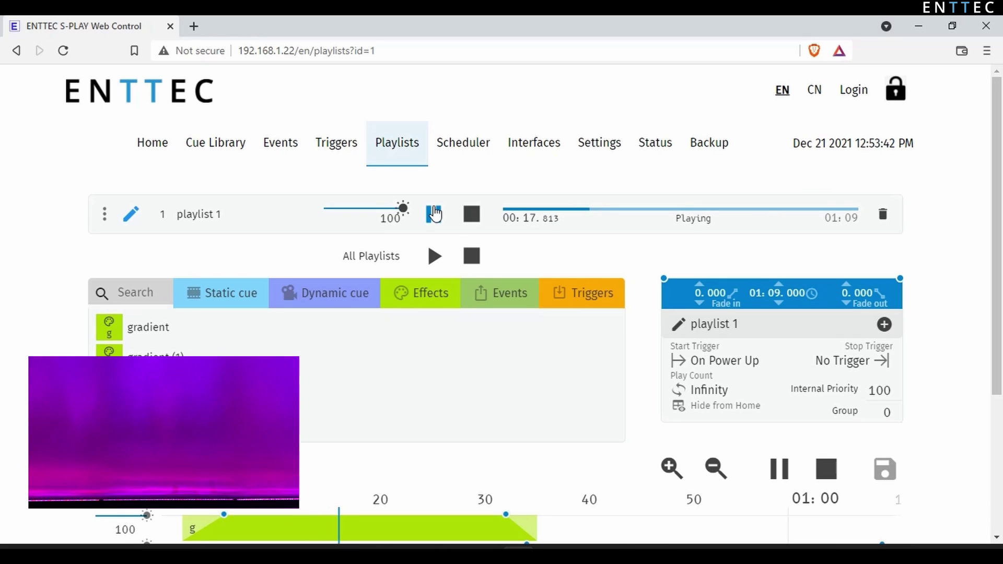
scroll(545, 400, down, 1)
scroll(546, 400, down, 1)
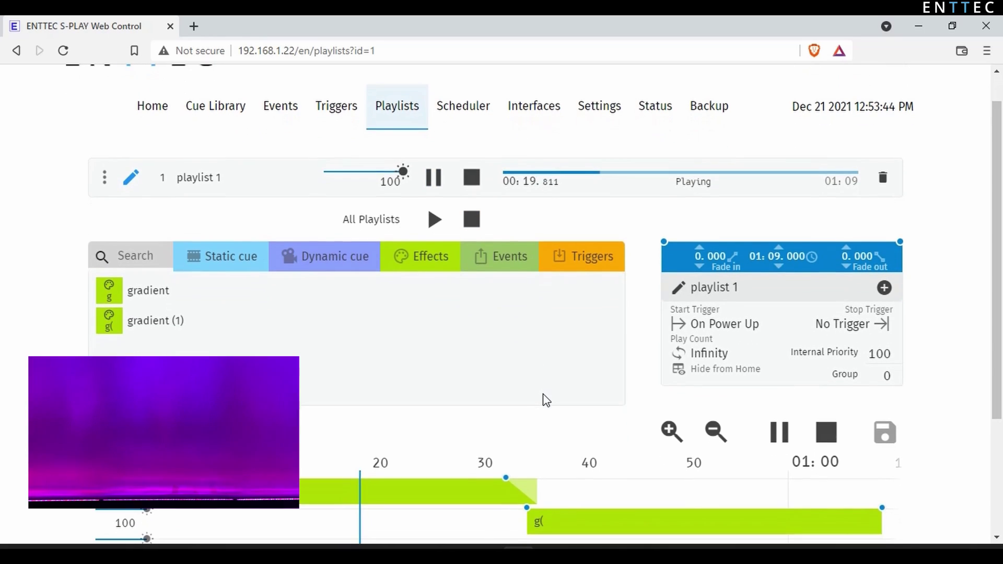